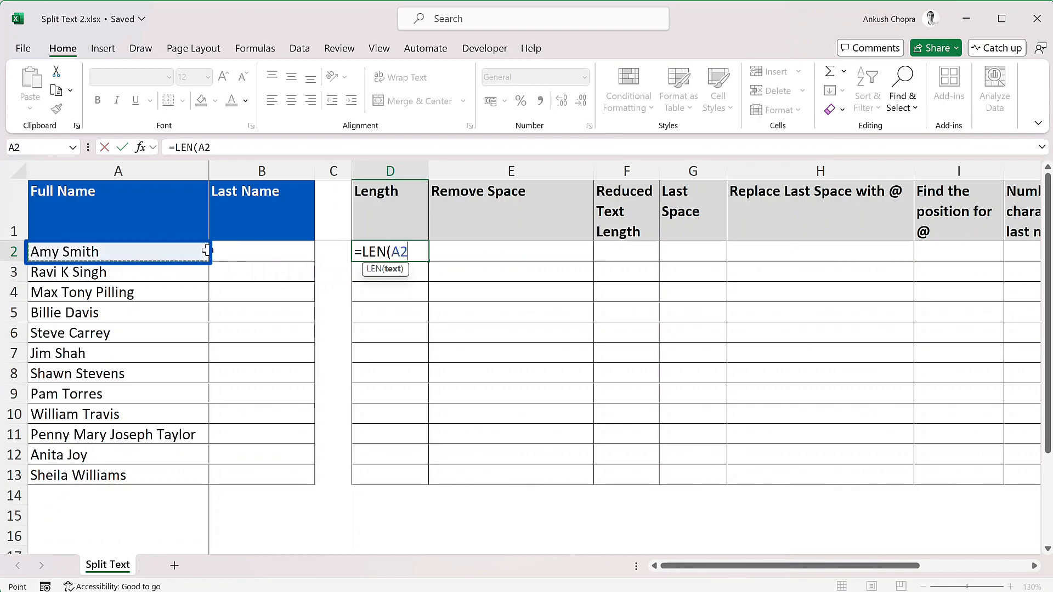
Complete the formula =LEN(A2) in D2 and fill it down the Length column to row 13.
type(")")
key("Return")
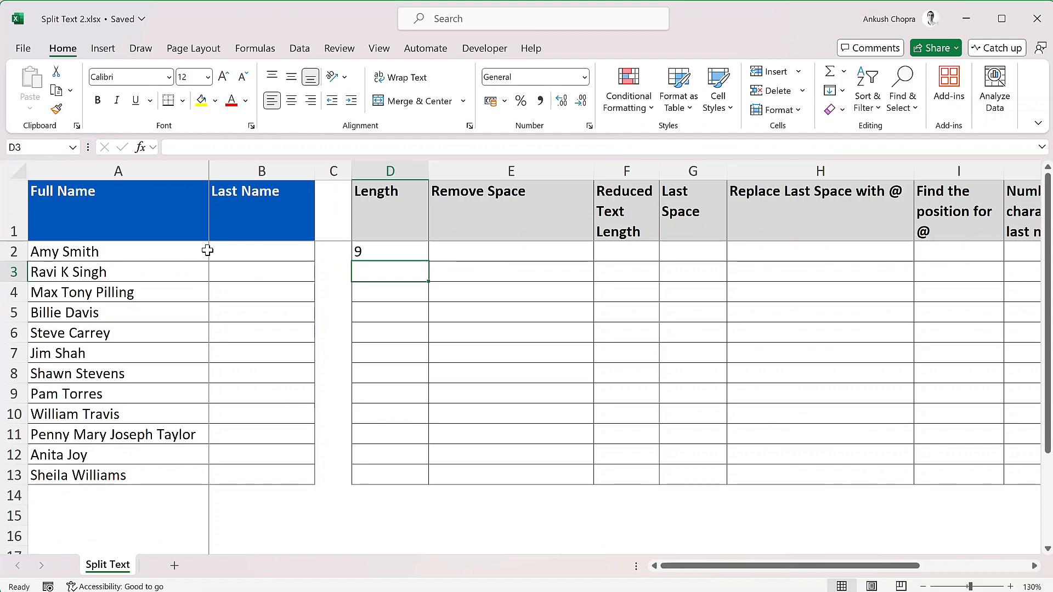
left_click_drag(386, 245, 420, 480)
left_click(416, 255)
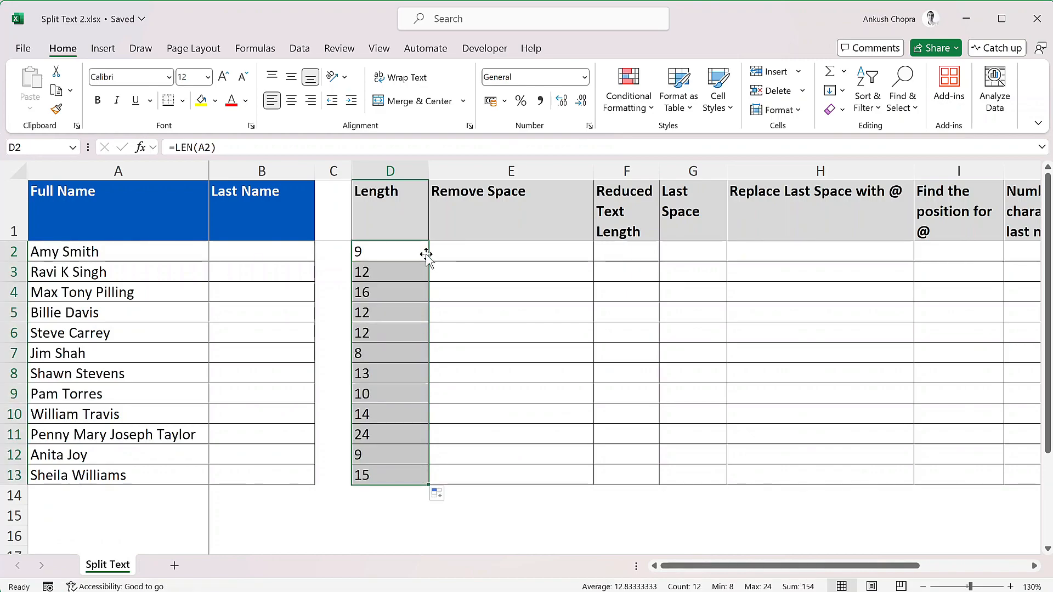
Enter =SUBSTITUTE(A2," ","") in E2 and fill it down the Remove Space column to row 13.
left_click(445, 249)
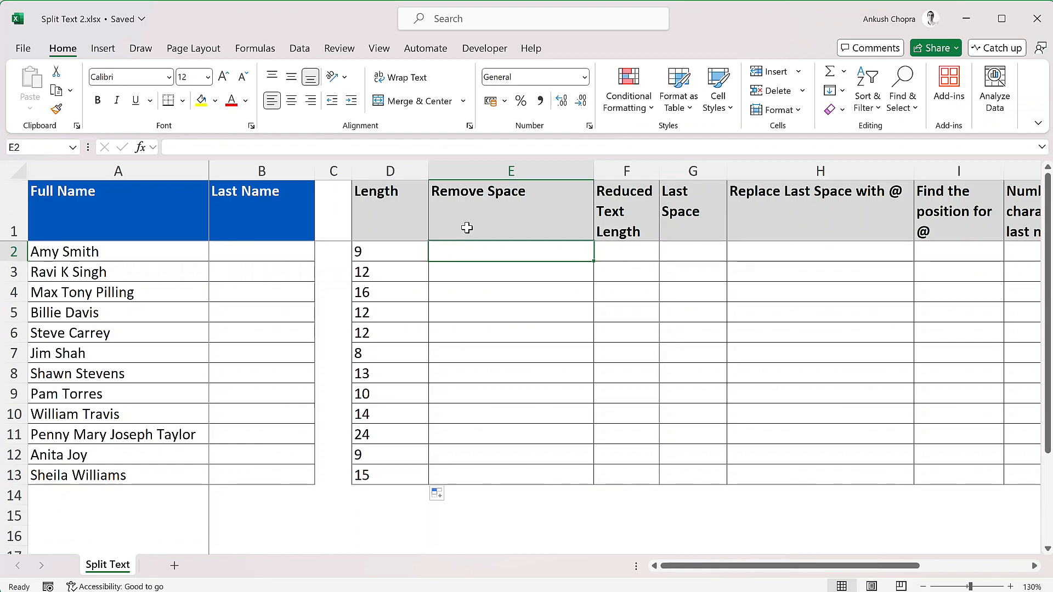
type("=sub")
key("Tab")
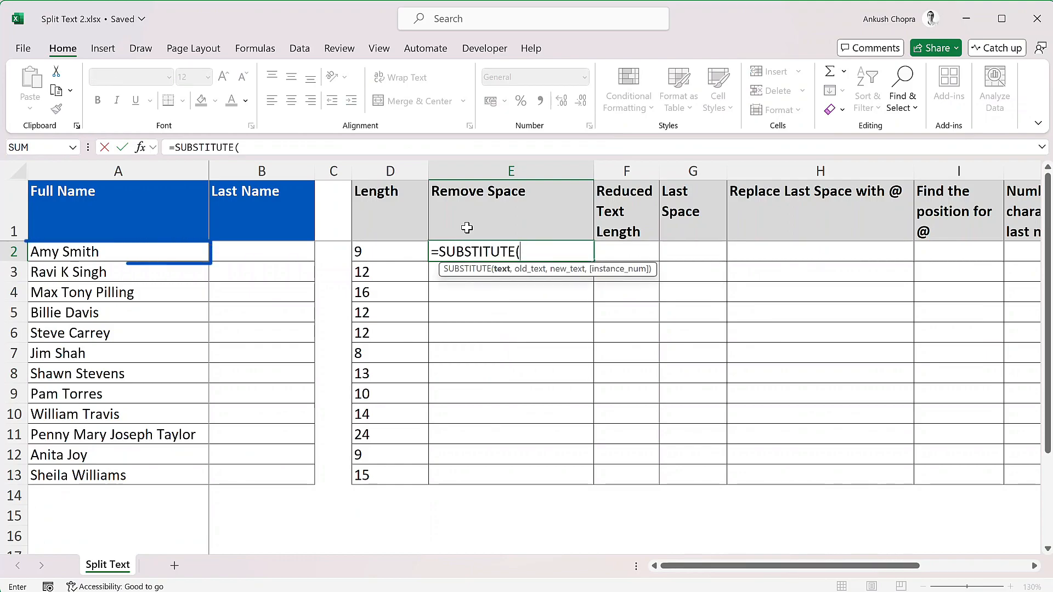
left_click(189, 246)
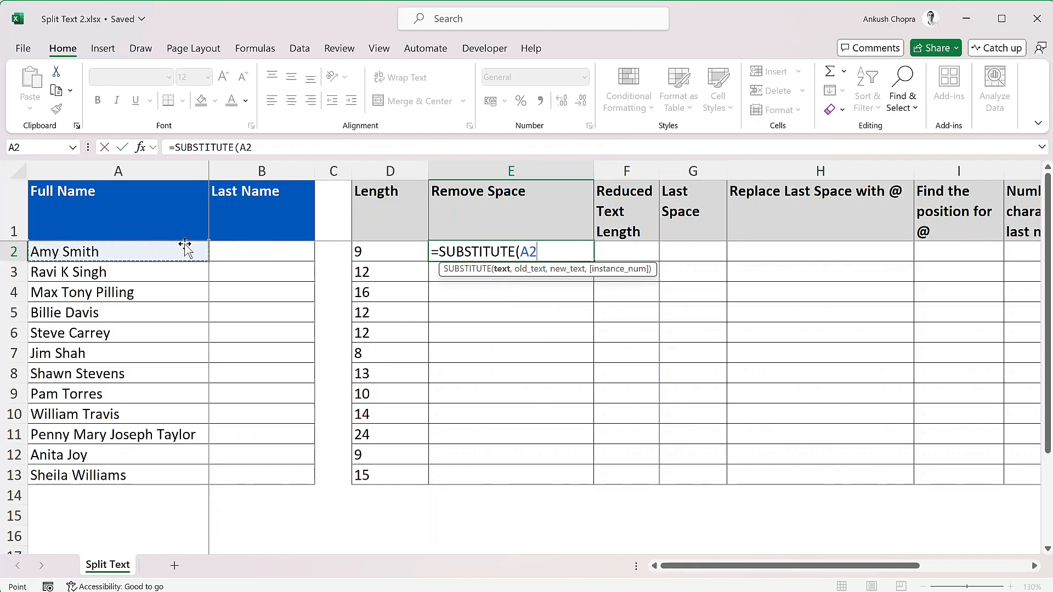
type(",\" \"")
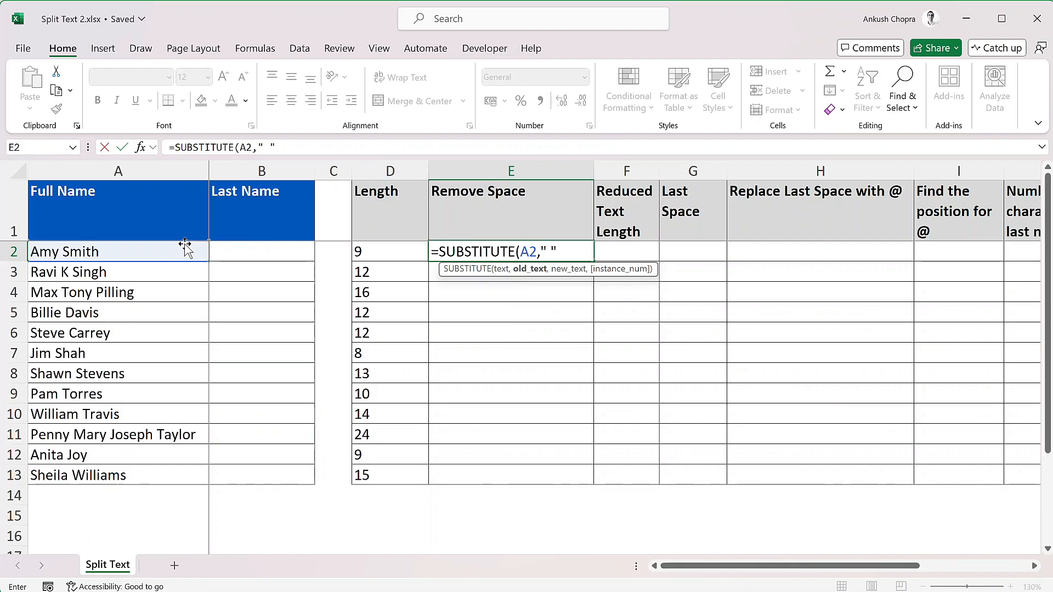
type(",")
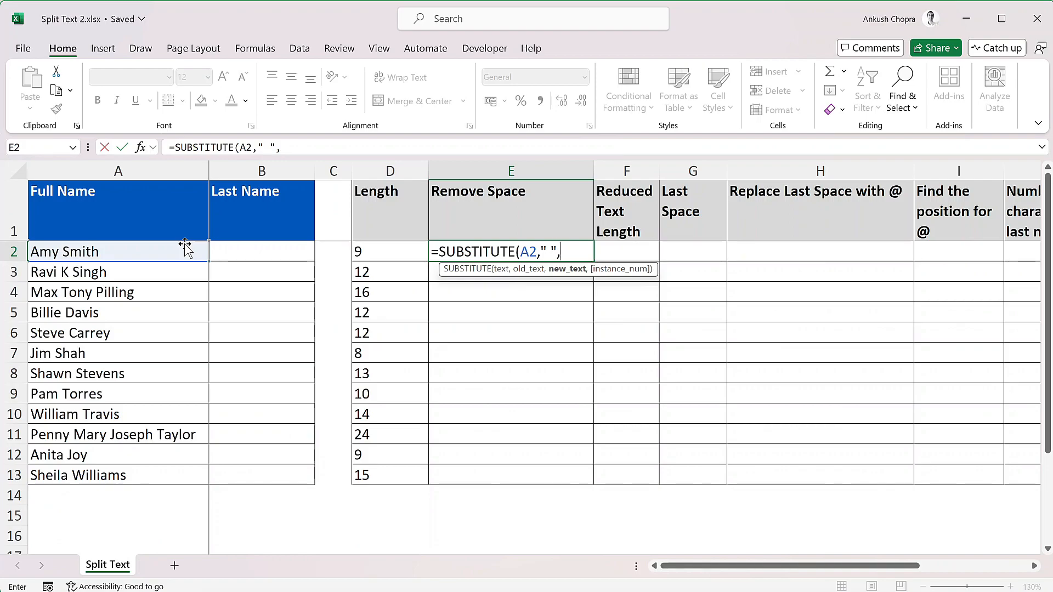
type("\"\")")
key("Return")
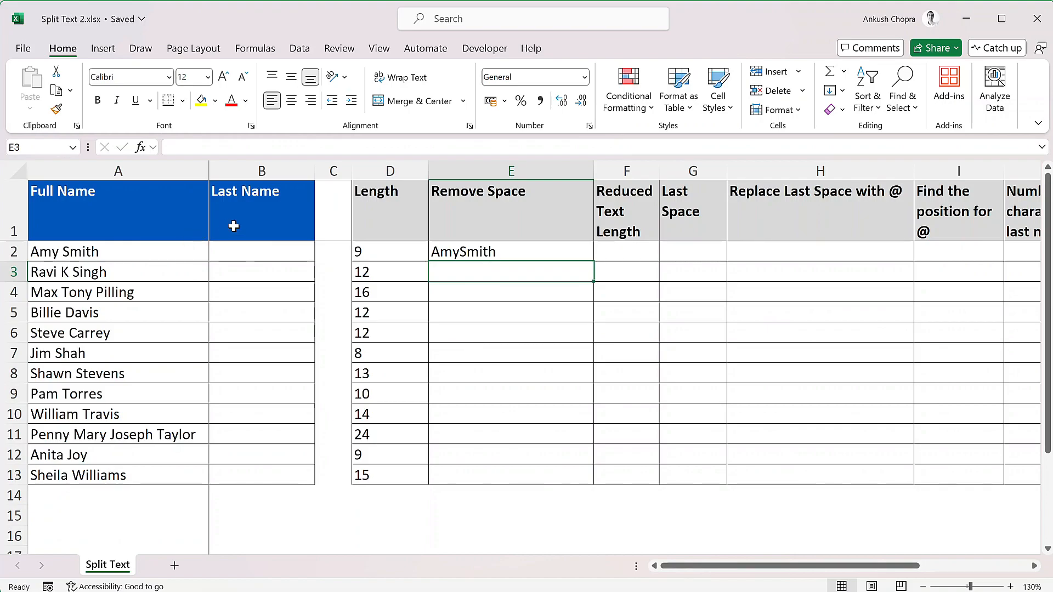
left_click(580, 250)
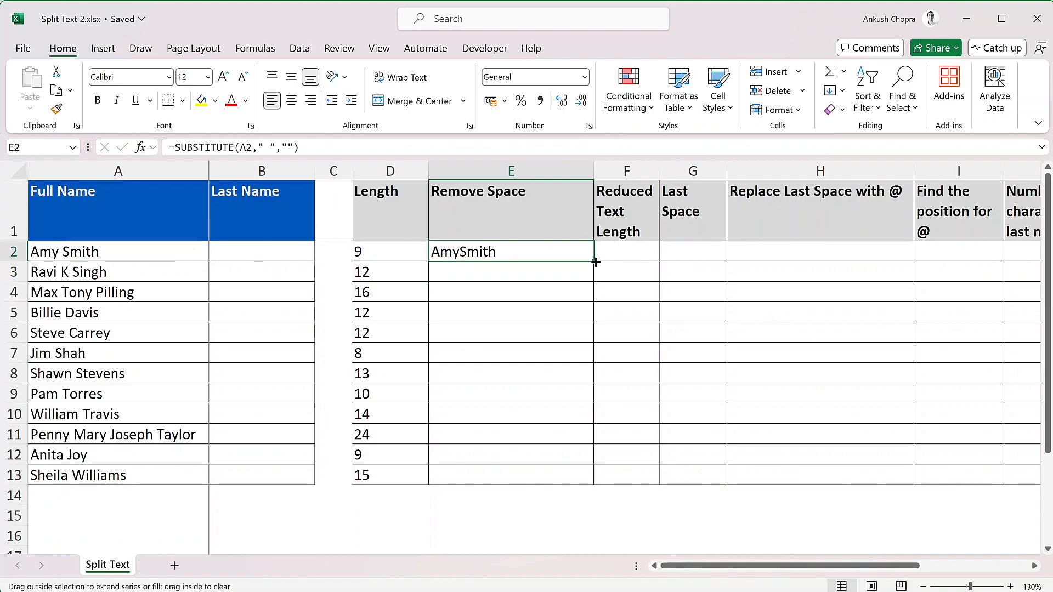
double_click(593, 260)
Enter =LEN(E2) in F2 and fill it down the Reduced Text Length column to row 13.
left_click(609, 250)
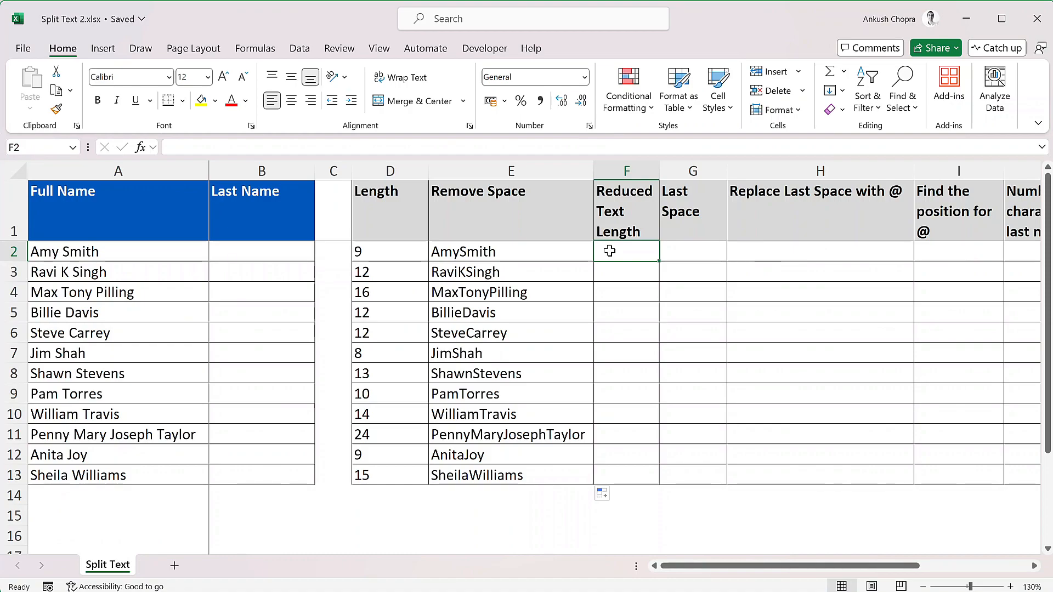
type("=le")
key("Tab")
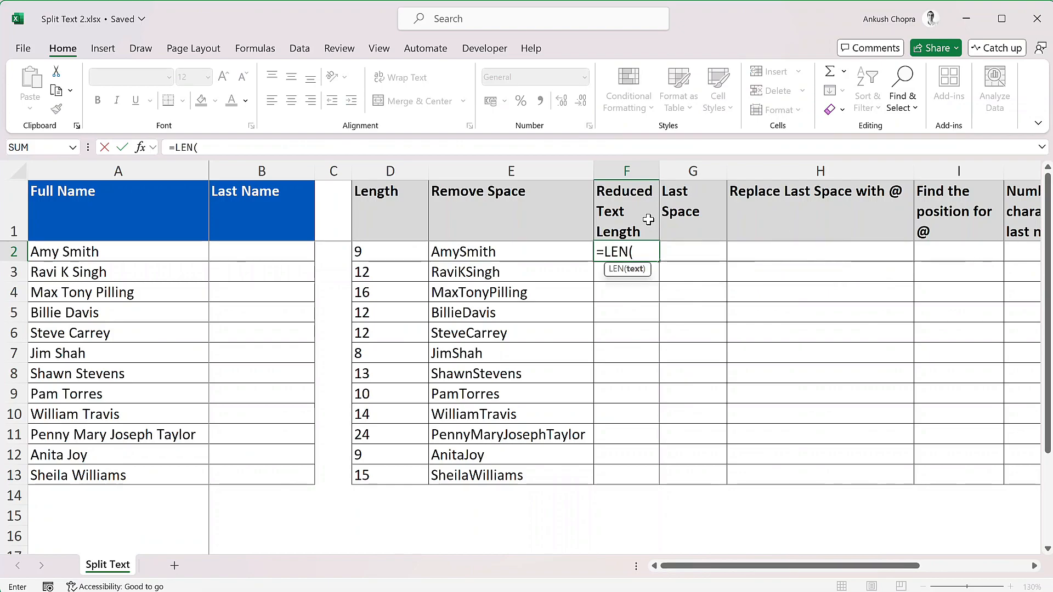
left_click(571, 250)
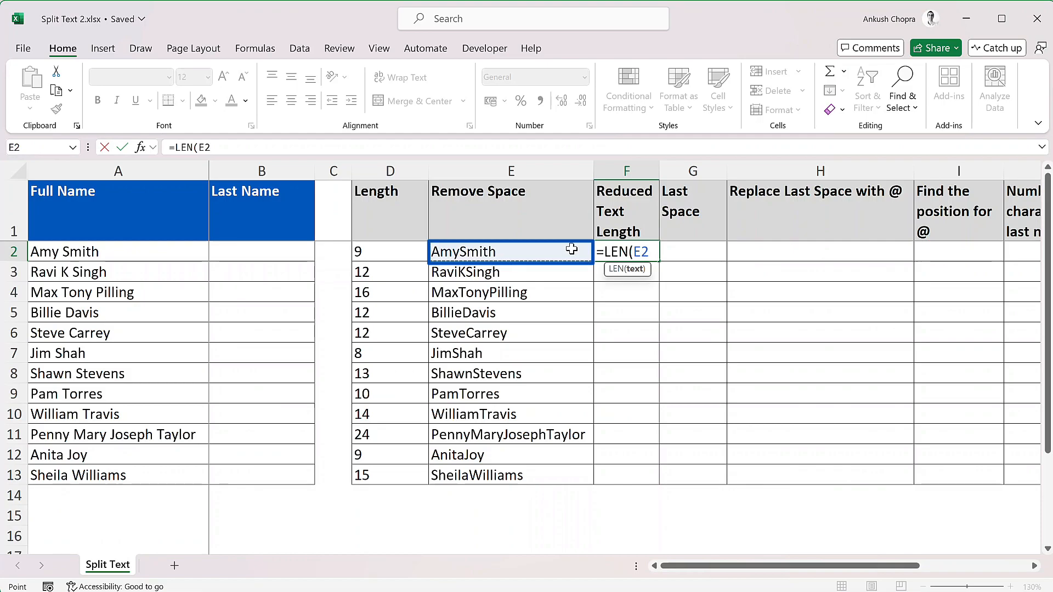
key("Return")
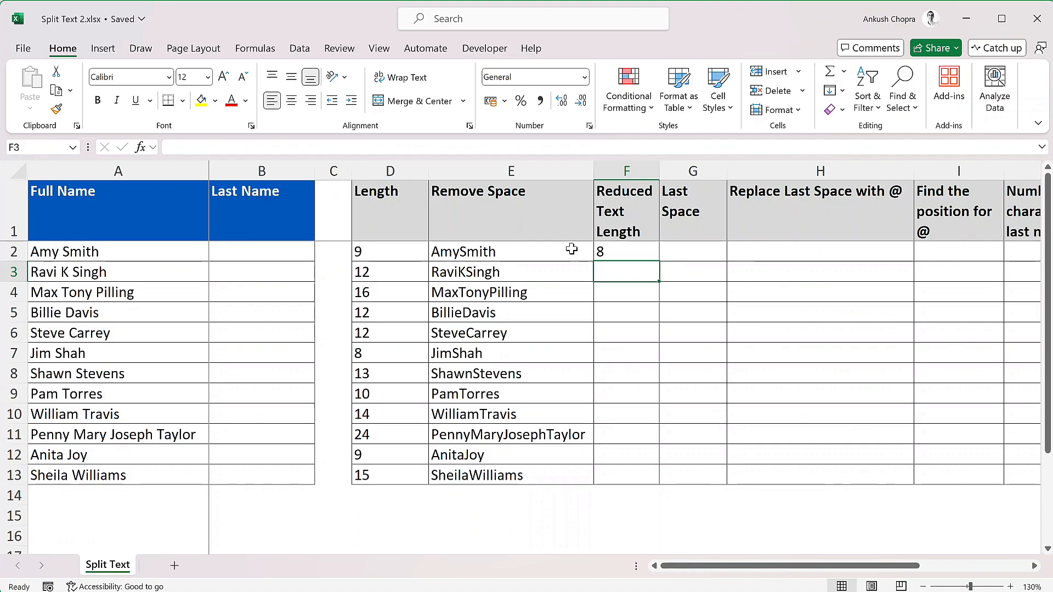
left_click(652, 251)
double_click(659, 261)
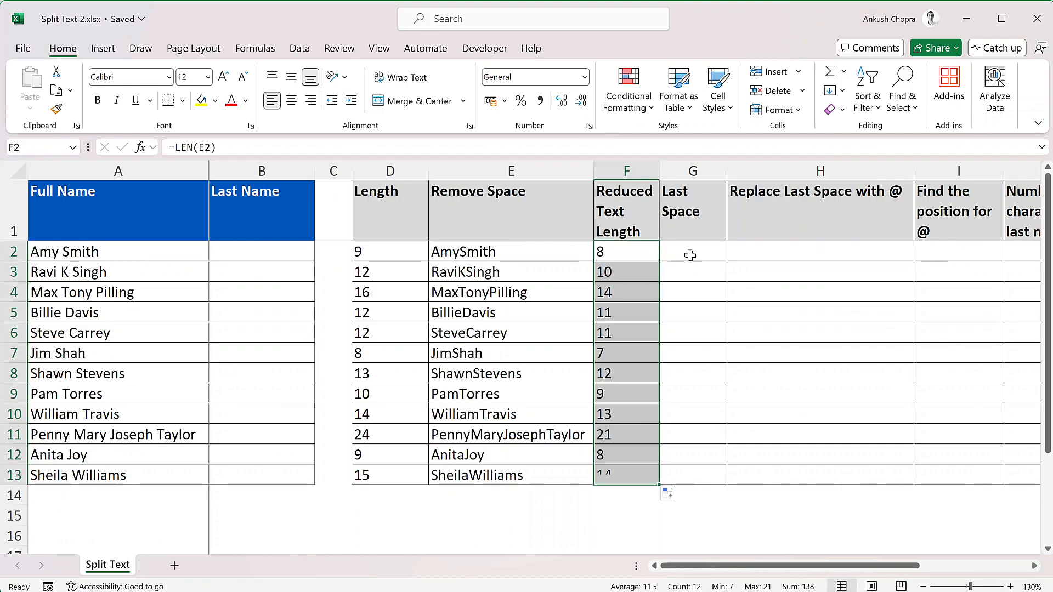
Enter =D2-F2 in G2 and fill it down the Last Space column to row 13.
left_click(690, 255)
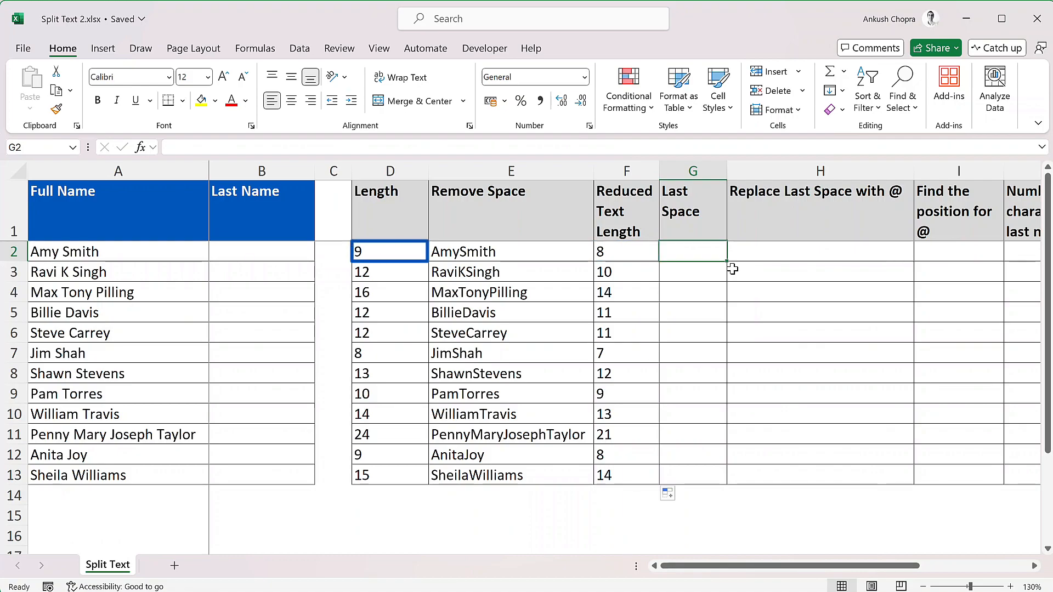
type("=")
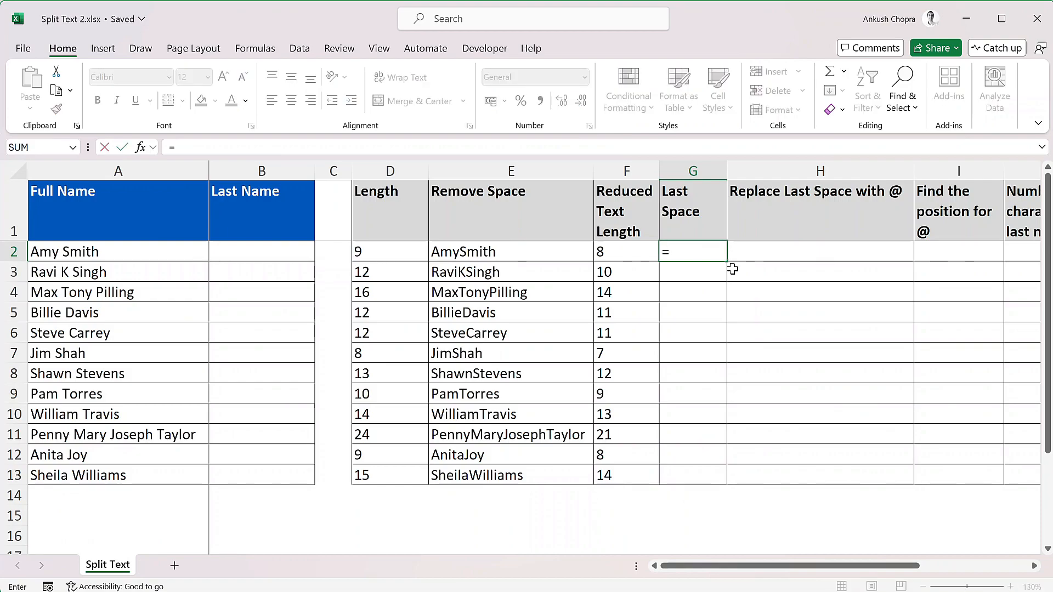
left_click(412, 253)
type("-")
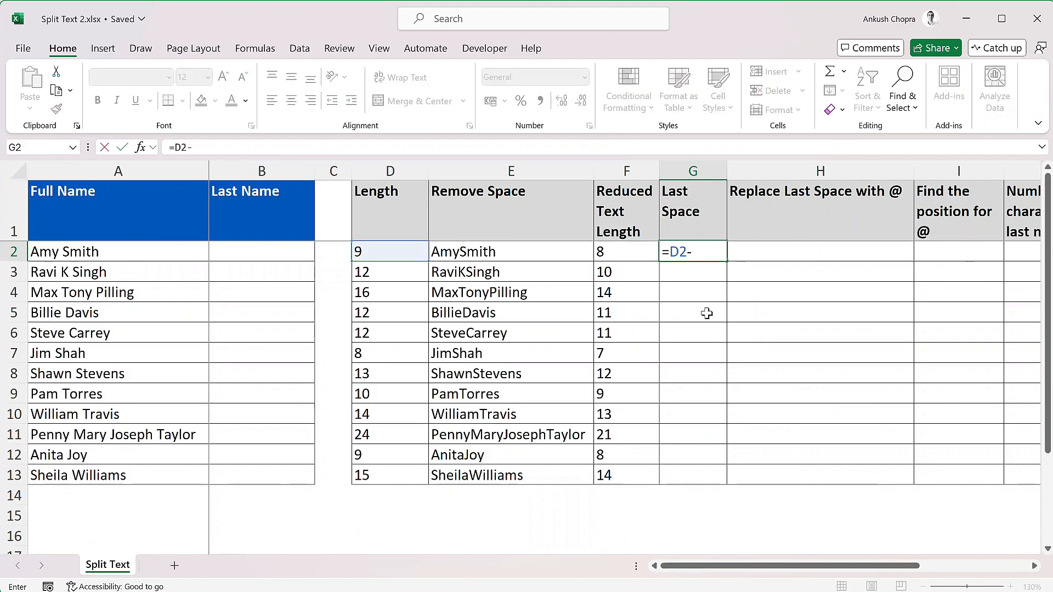
left_click(633, 255)
key("Return")
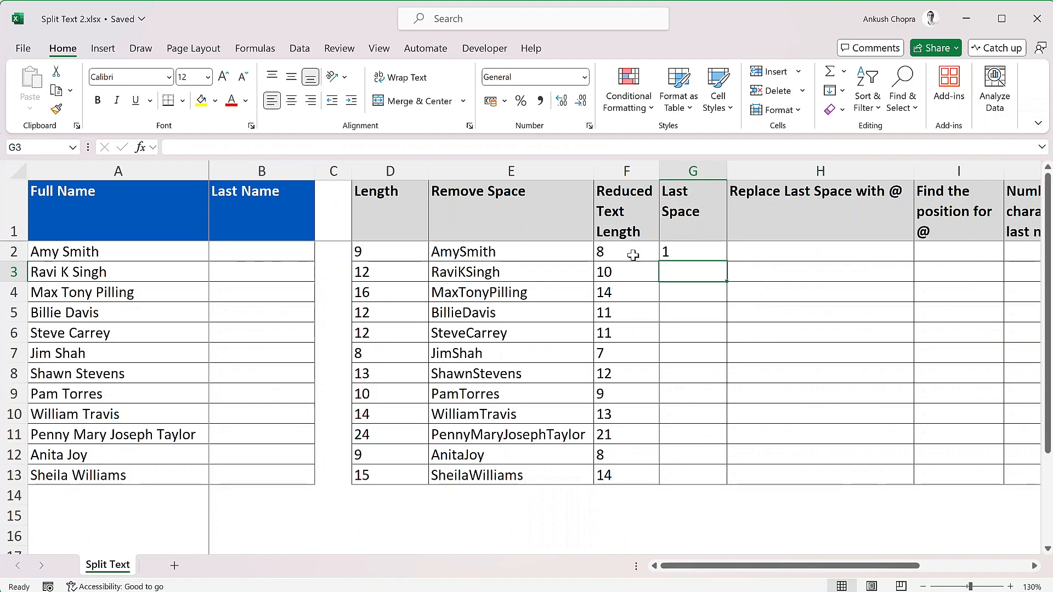
left_click(713, 252)
double_click(726, 261)
Enter =SUBSTITUTE(A2," ","@",G2) in H2 and fill it down the Replace Last Space with @ column to row 13.
left_click(759, 251)
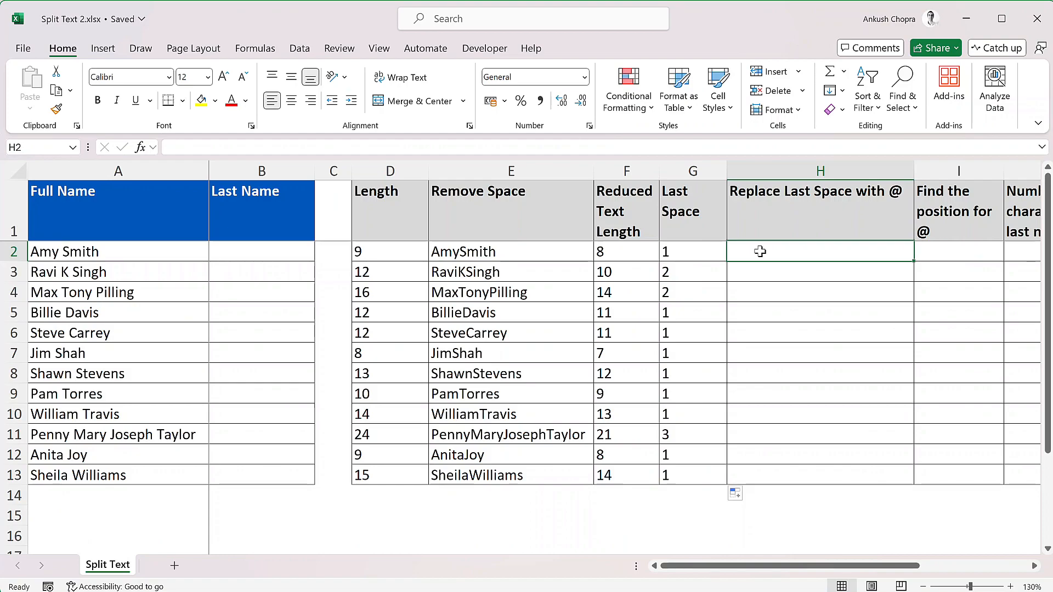
type("=subs")
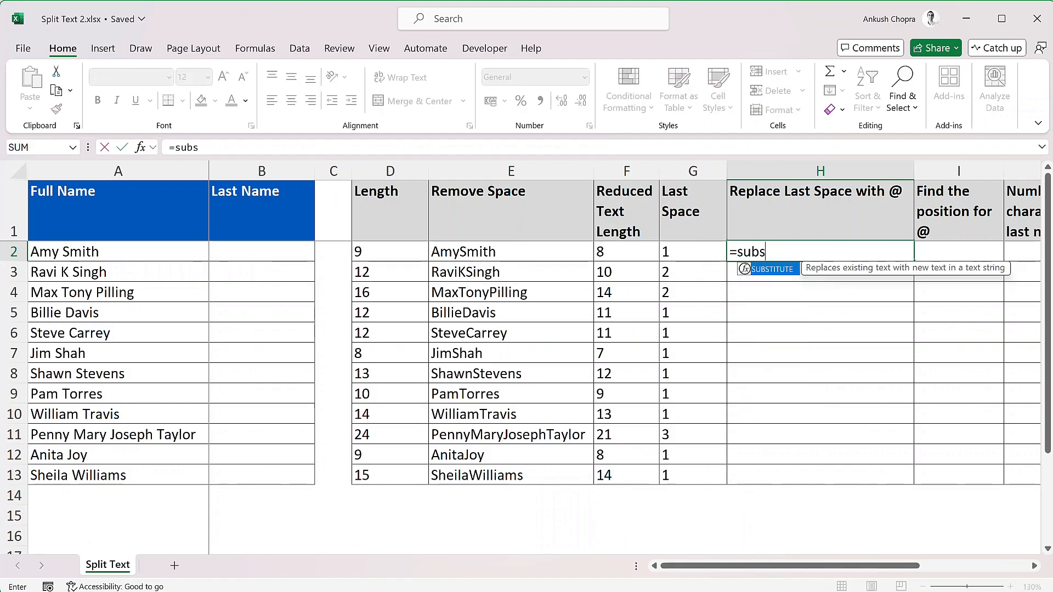
key("Tab")
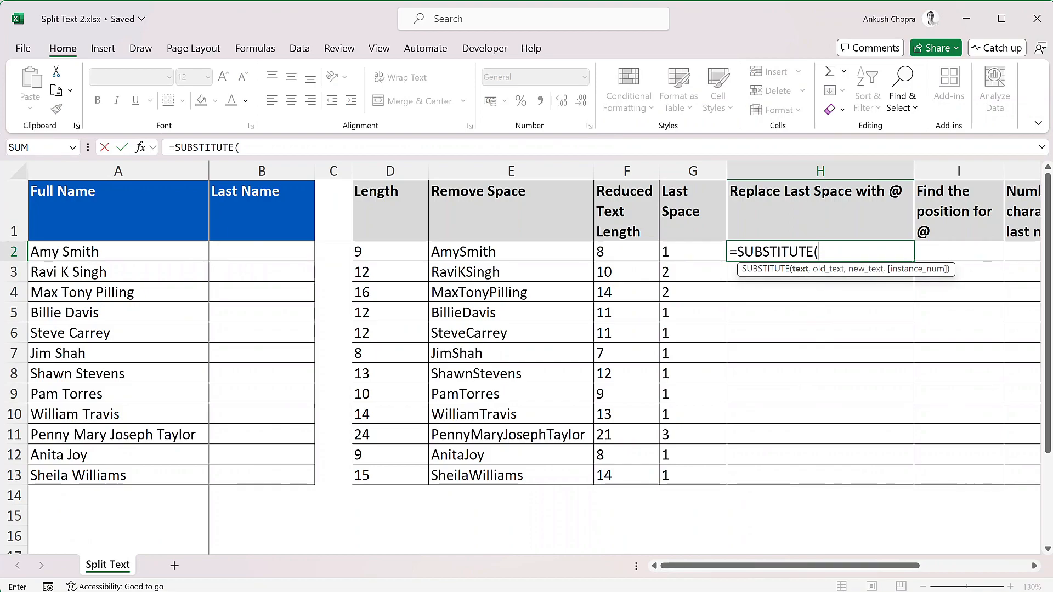
left_click(182, 249)
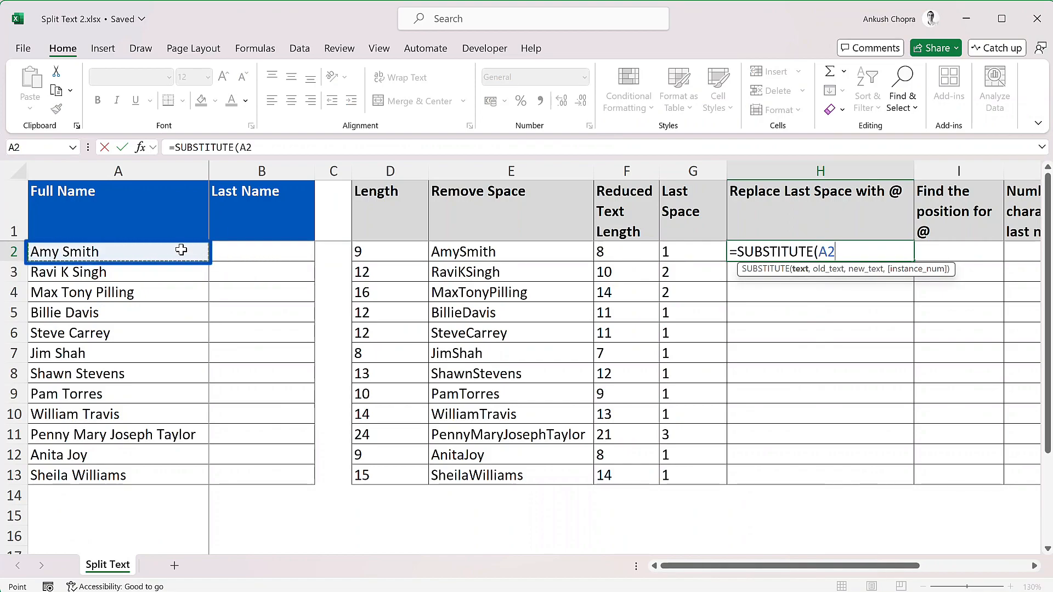
type(",")
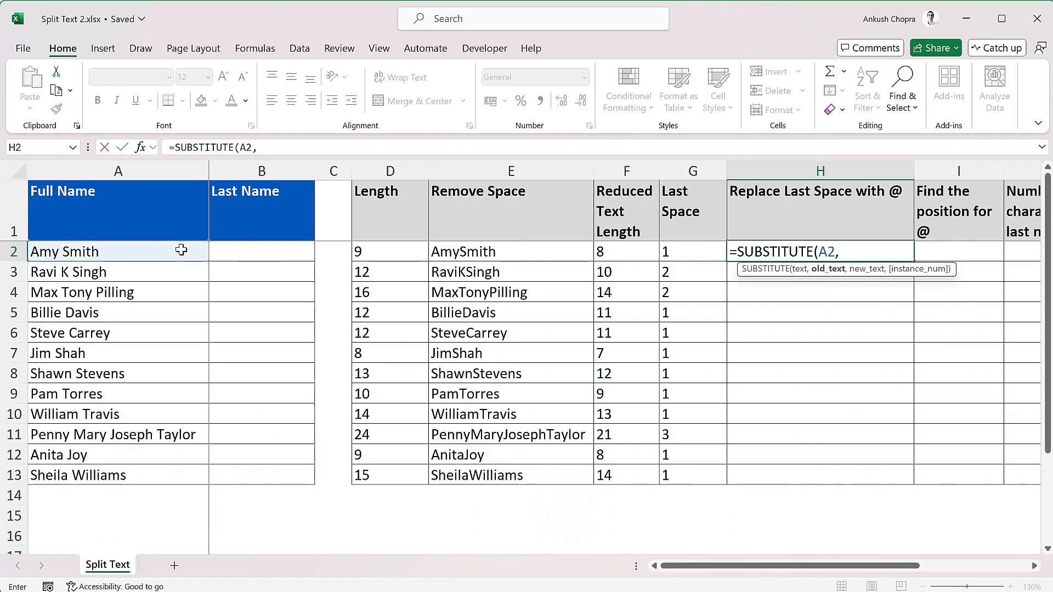
type("\" \",")
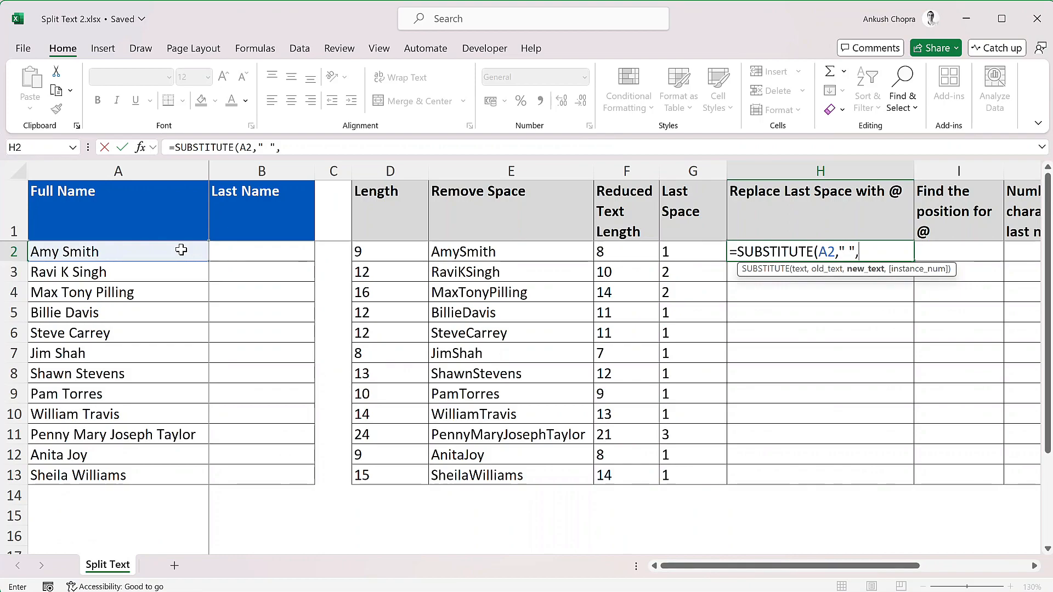
type("\"@")
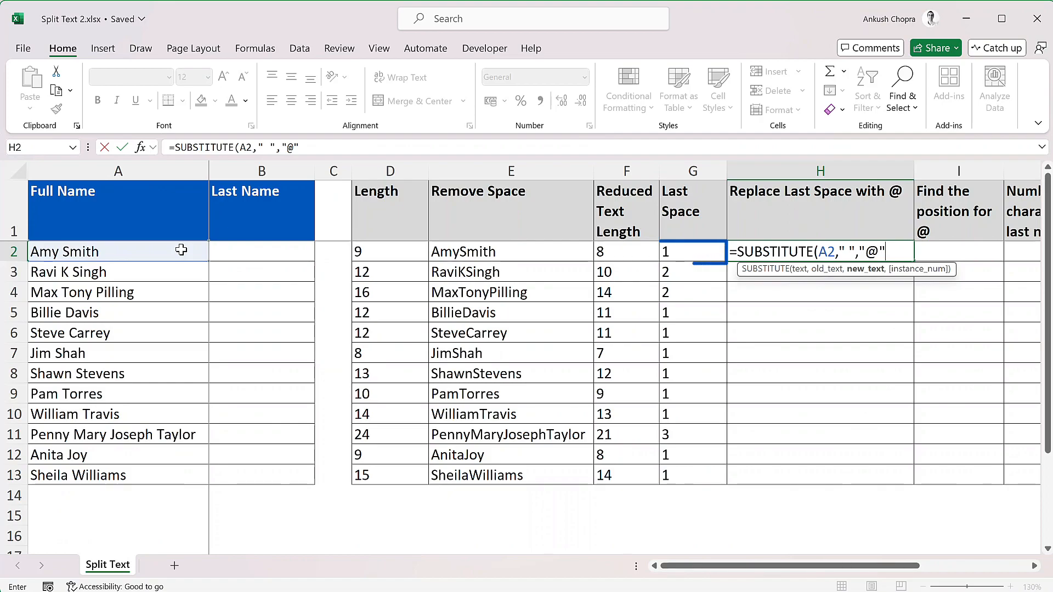
type(",")
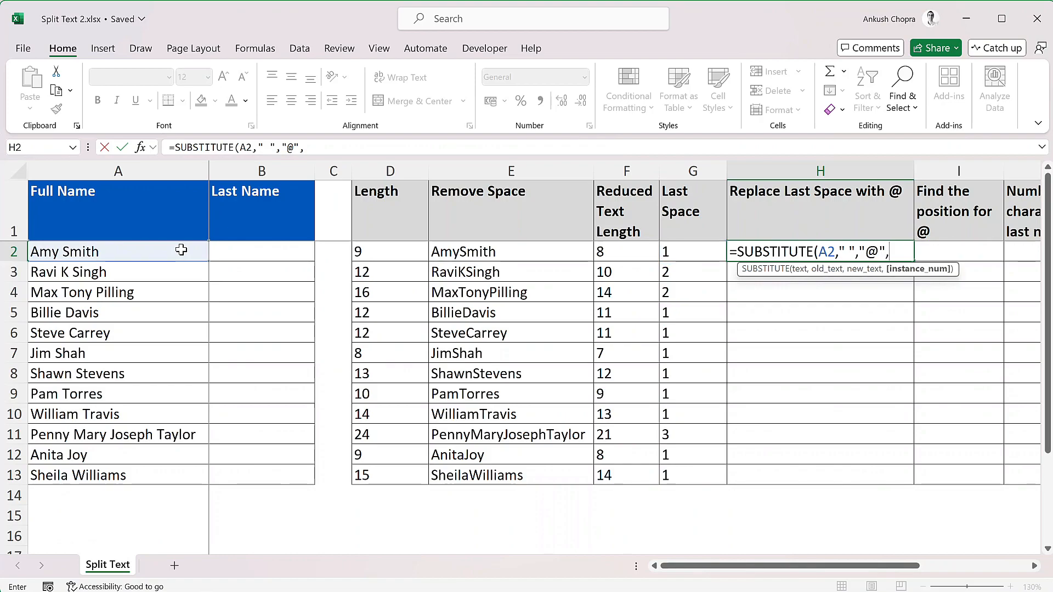
left_click(667, 251)
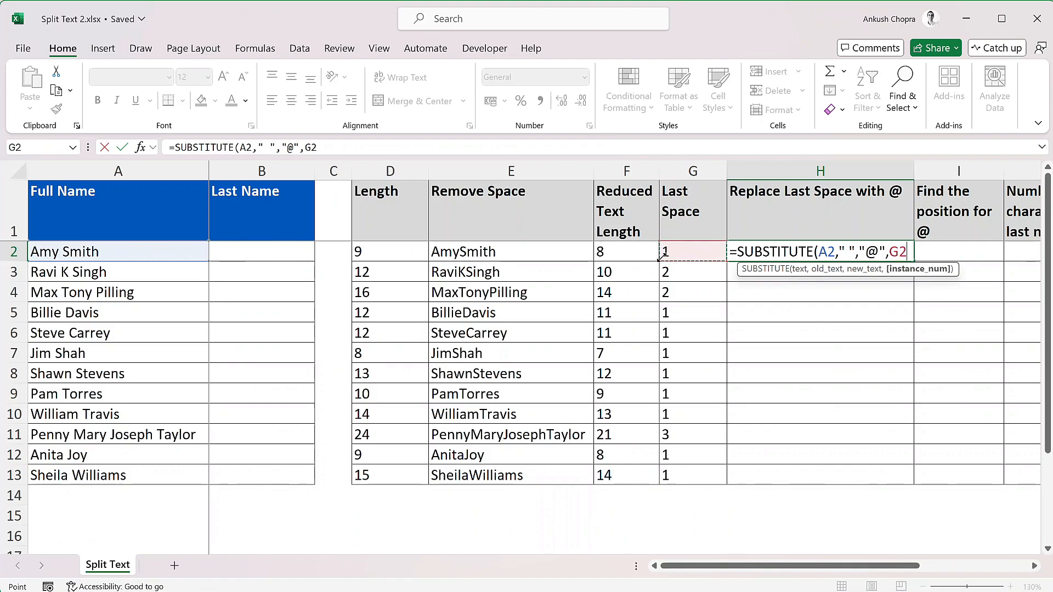
type(")")
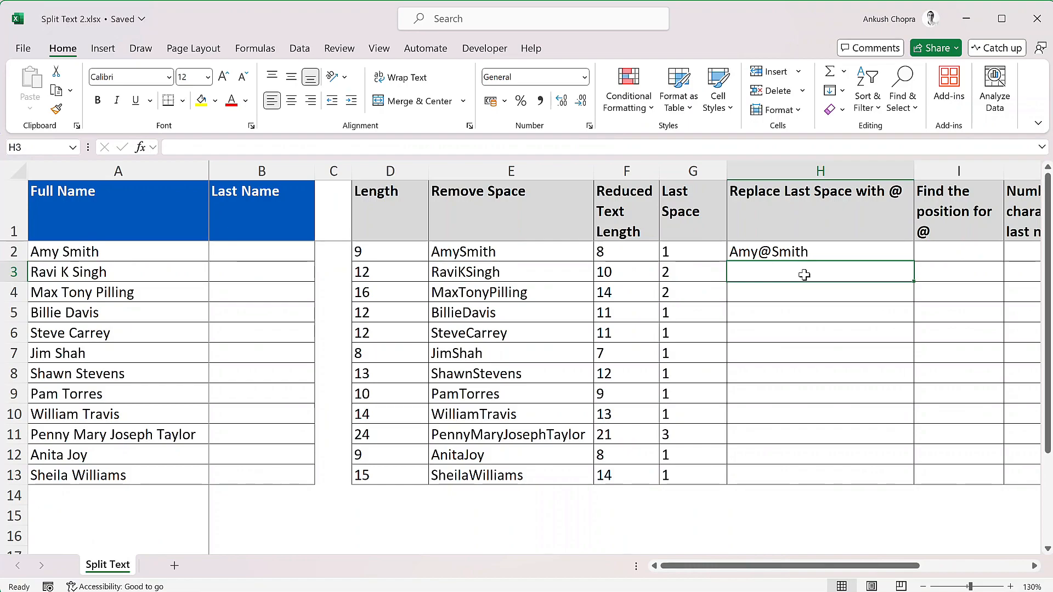
left_click(867, 248)
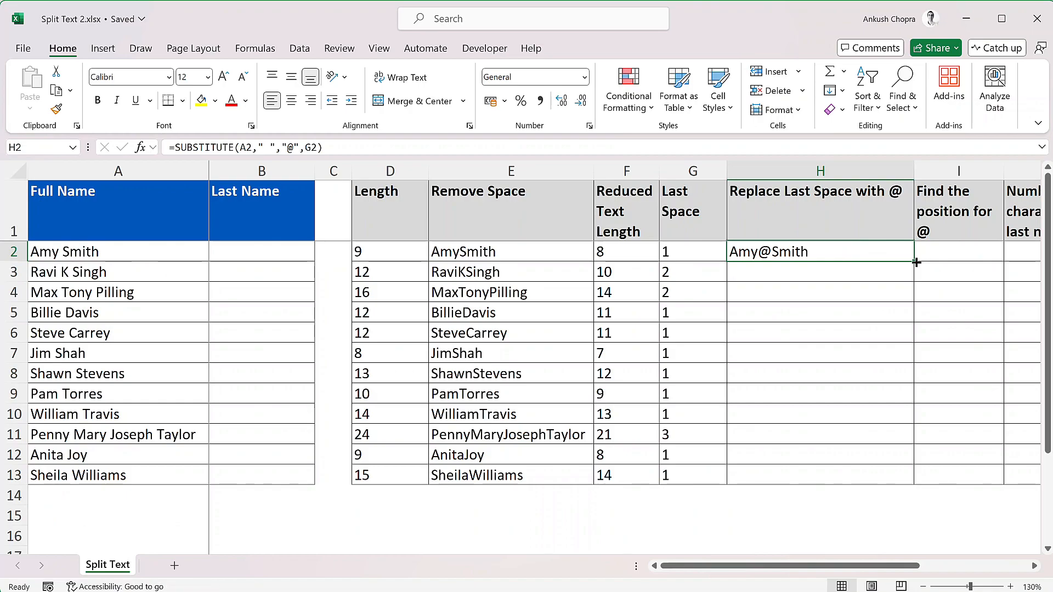
double_click(915, 261)
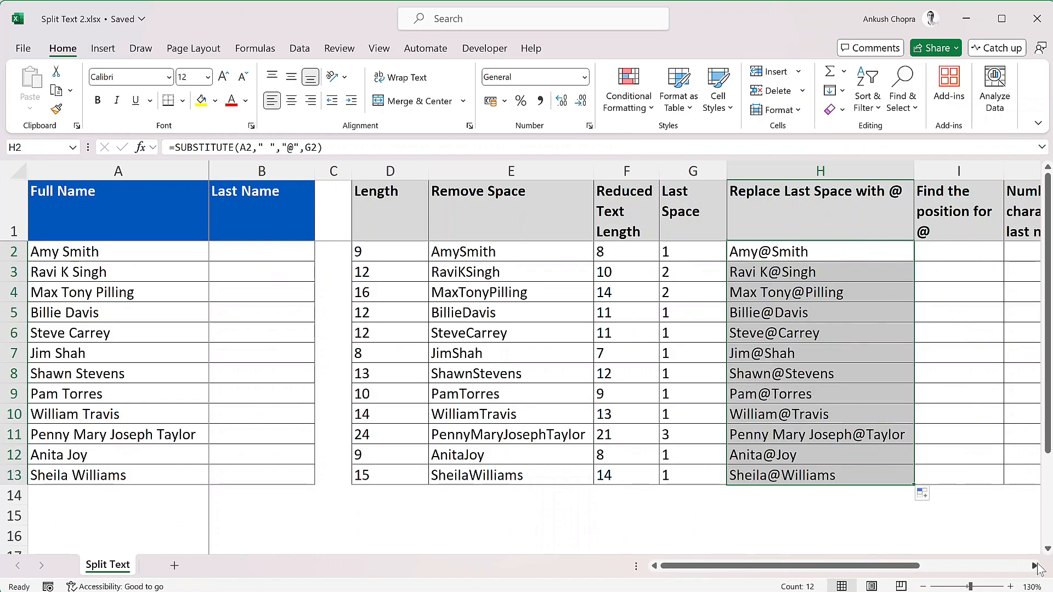
Enter =FIND("@",H2) in I2 and fill it down the Find the position for @ column to row 13.
left_click(1034, 566)
left_click(1034, 566)
left_click(1035, 566)
left_click(1034, 565)
left_click(1034, 566)
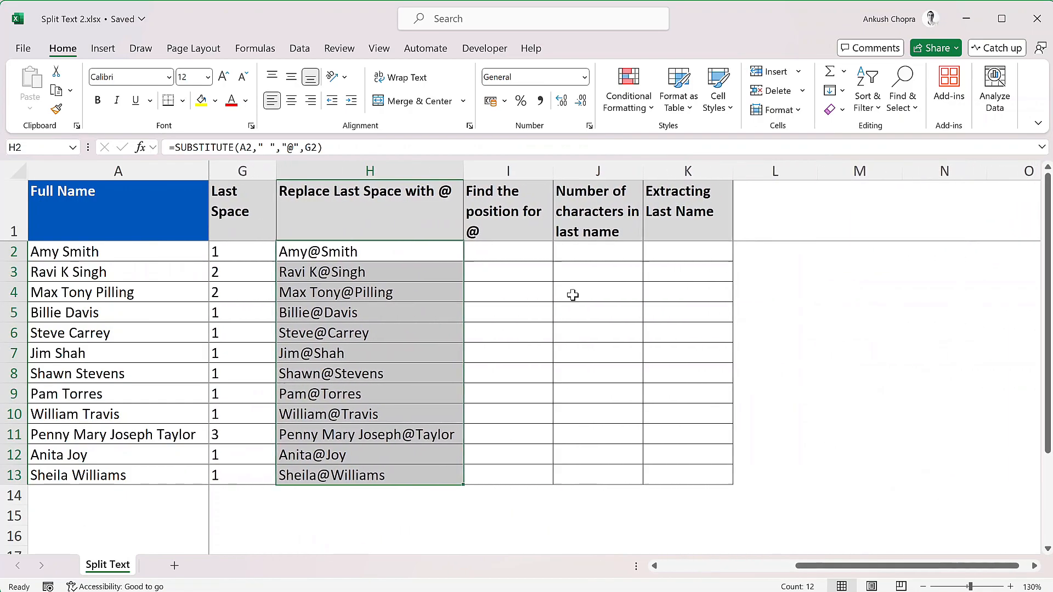
left_click(527, 253)
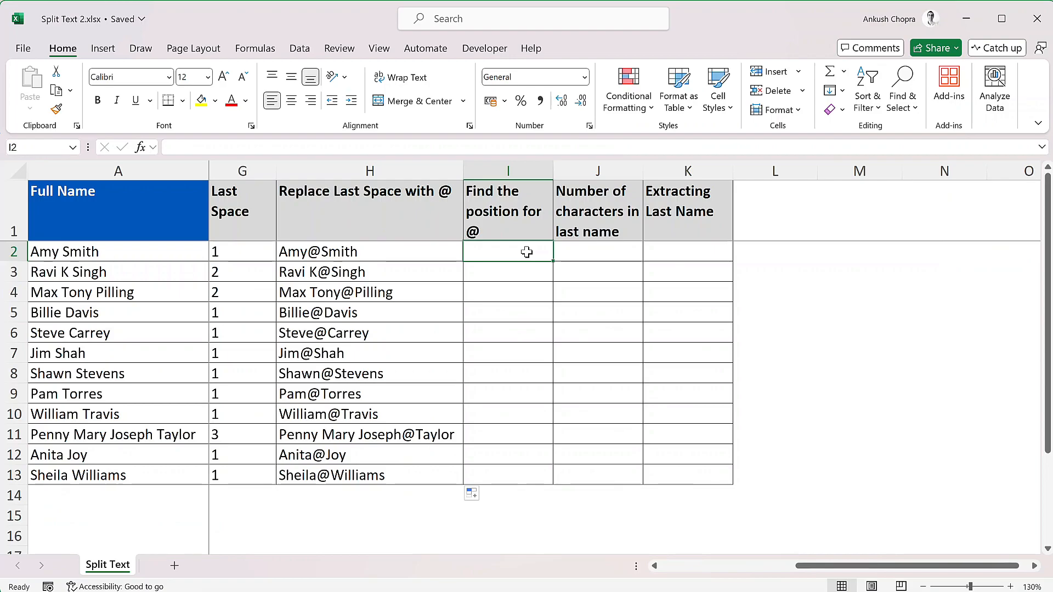
type("=fi")
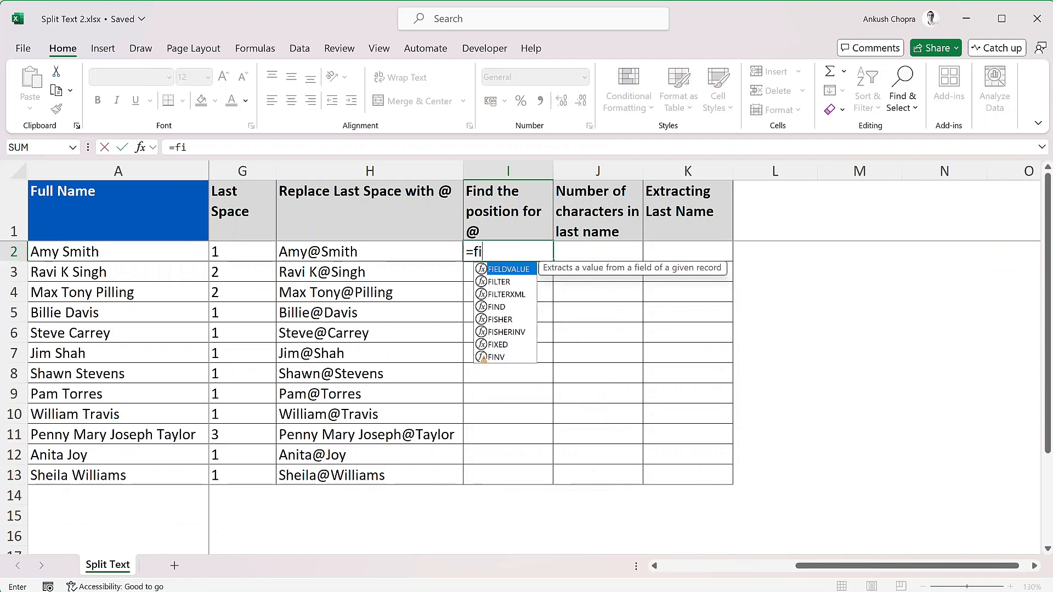
type("nd")
key("Tab")
type("\"")
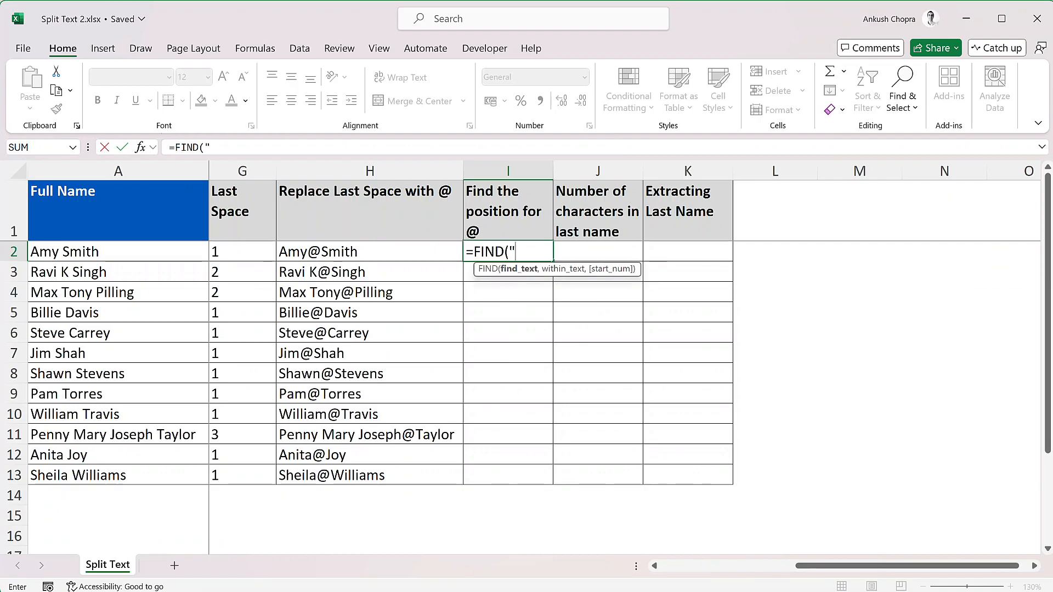
type("@\",")
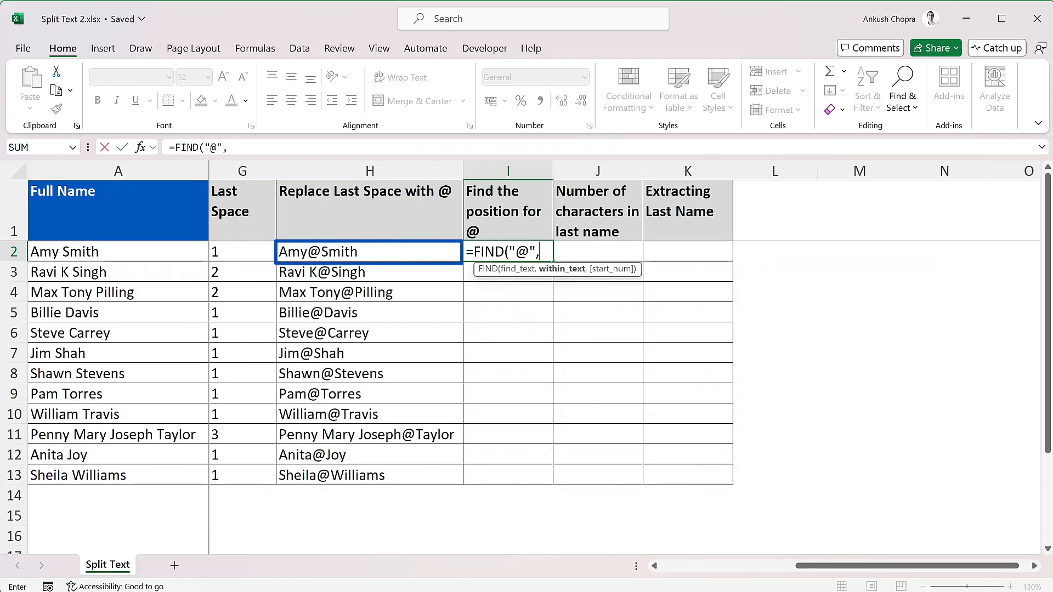
left_click(436, 246)
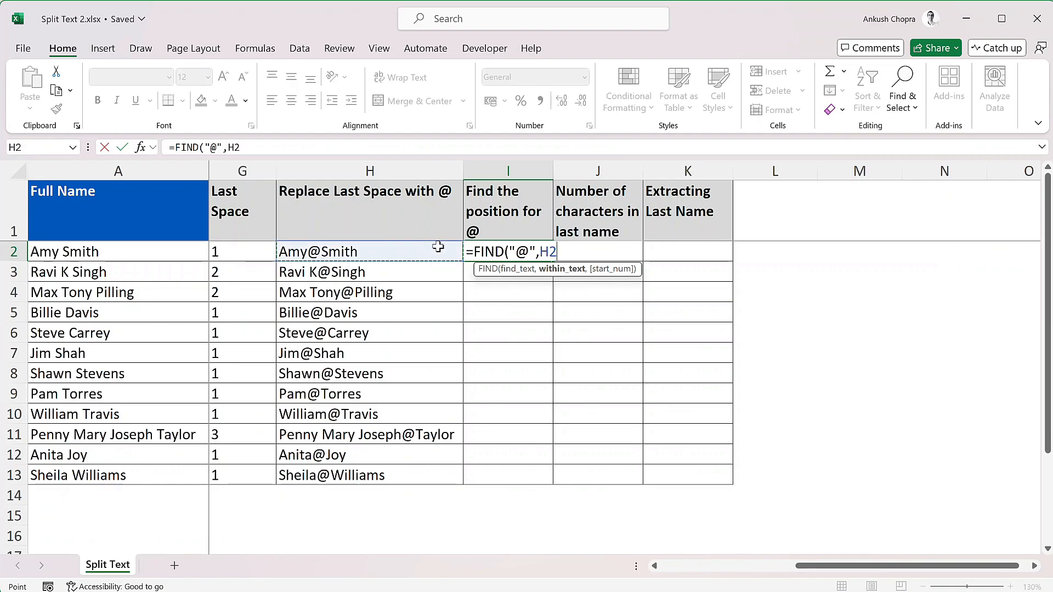
type(")")
key("Return")
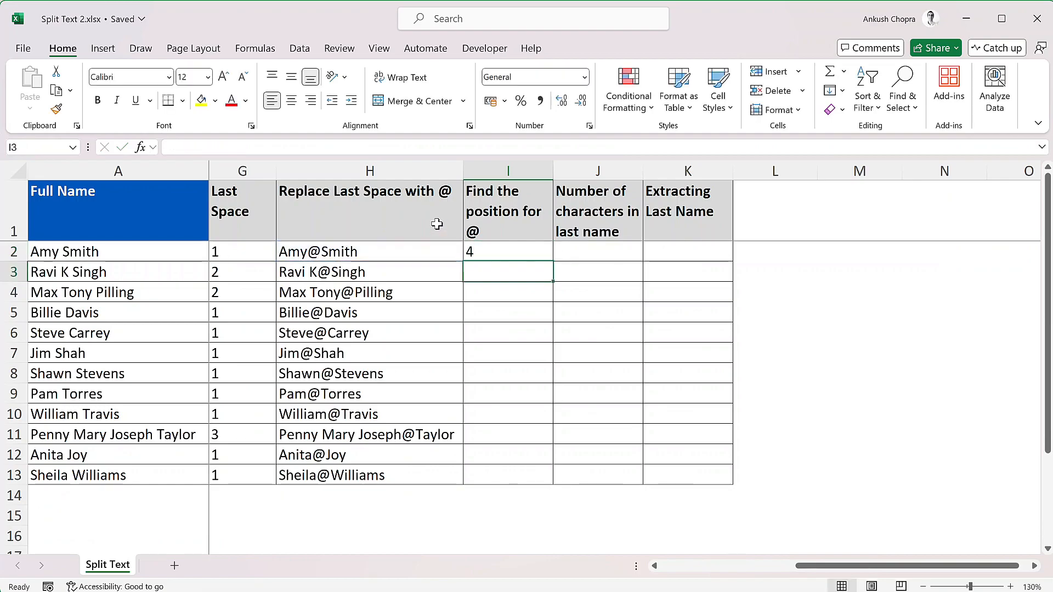
left_click(545, 258)
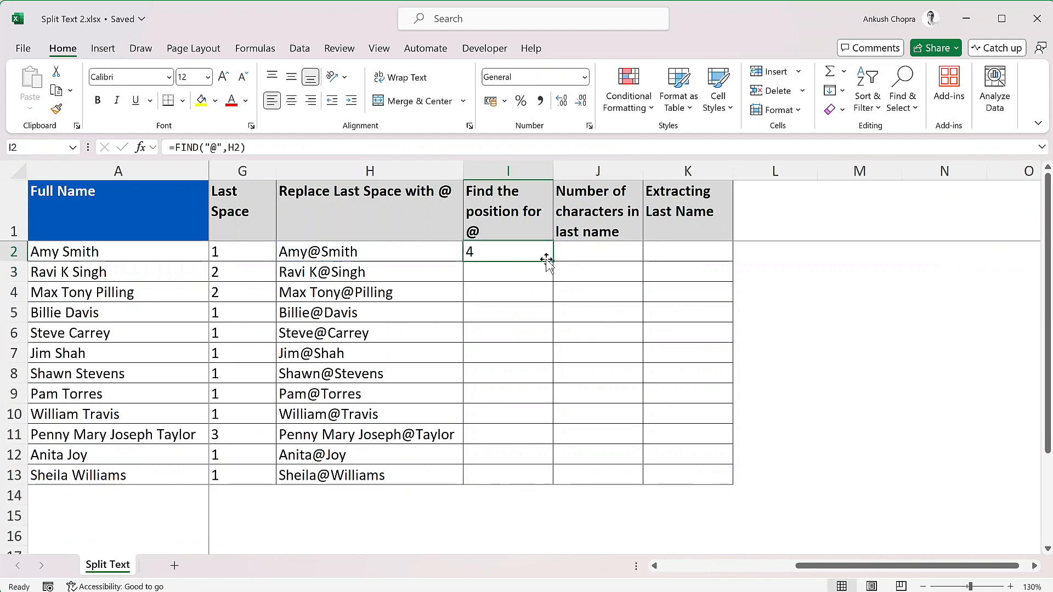
double_click(557, 263)
Enter =D2-I2 in J2 and fill it down the Number of characters in last name column to row 13.
left_click(573, 250)
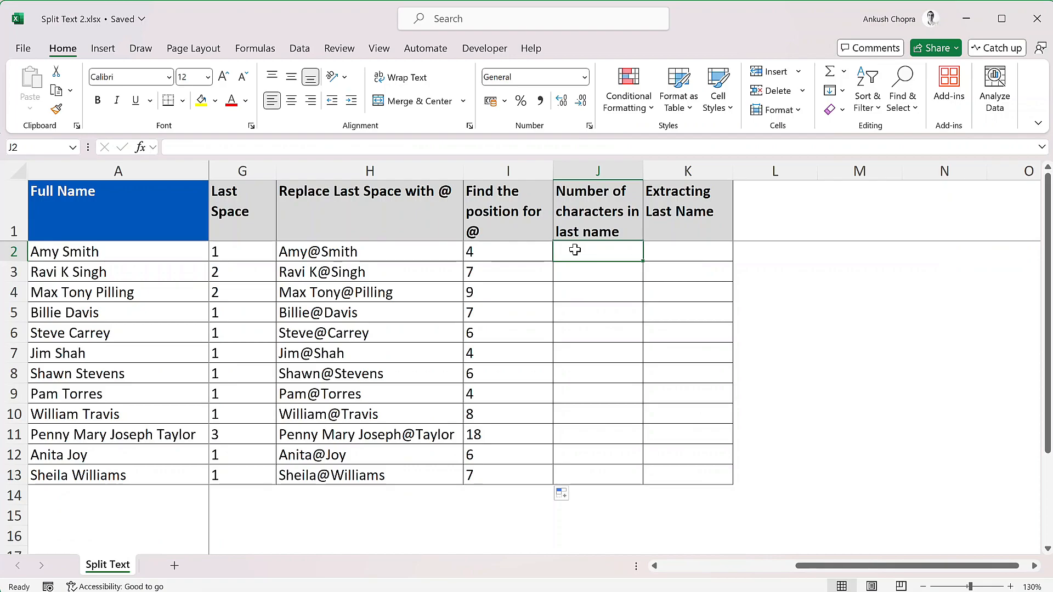
left_click_drag(817, 565, 722, 574)
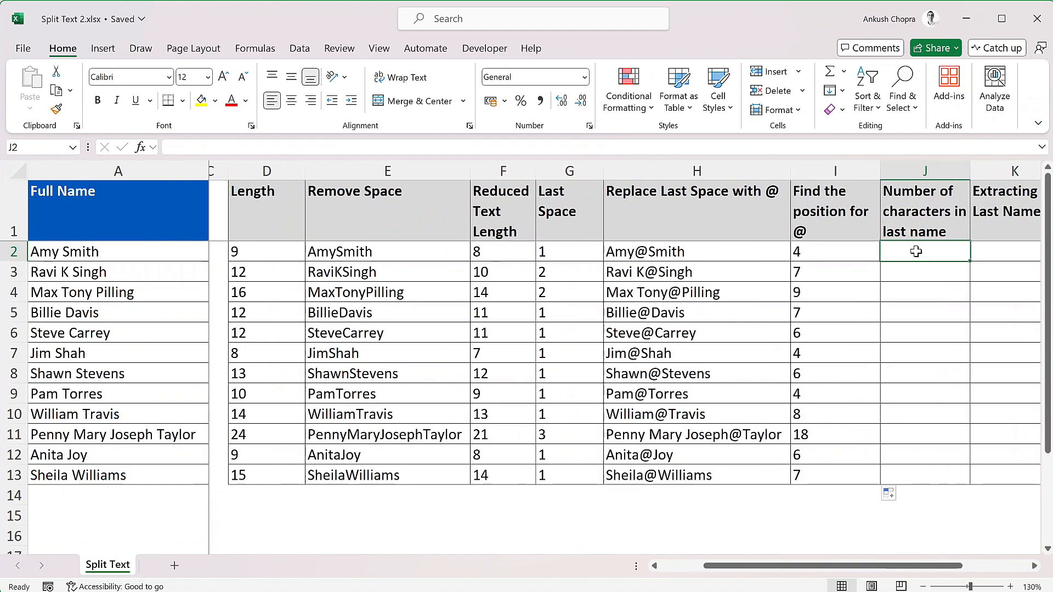
type("=")
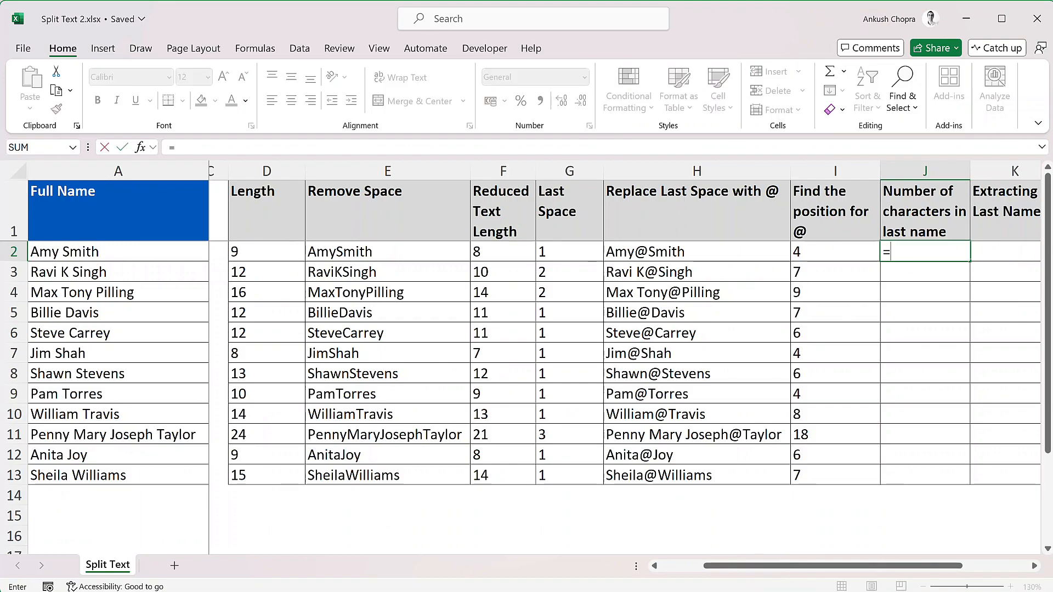
left_click(272, 252)
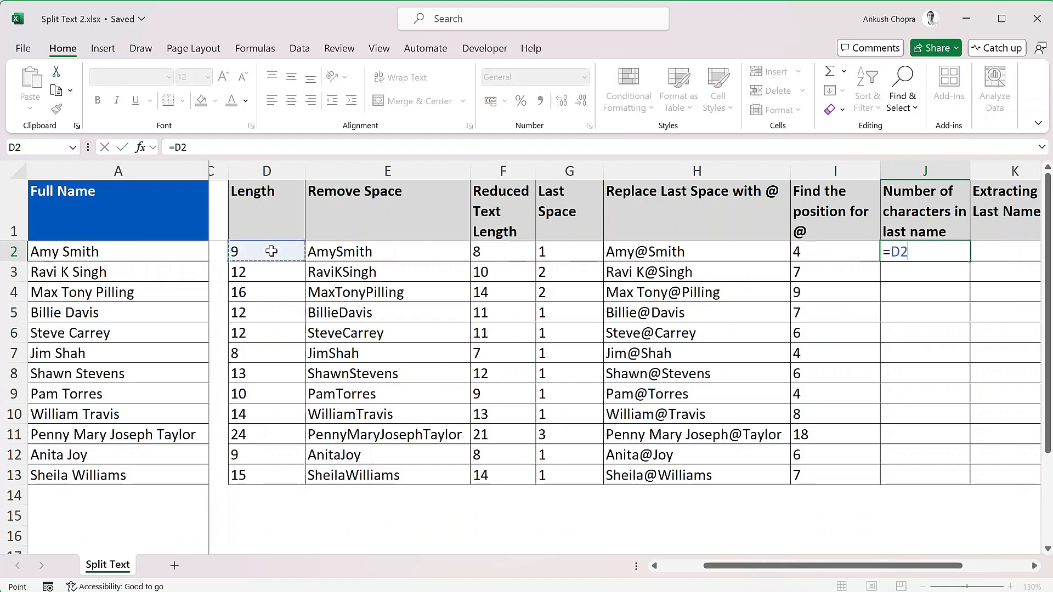
type("-")
left_click(843, 253)
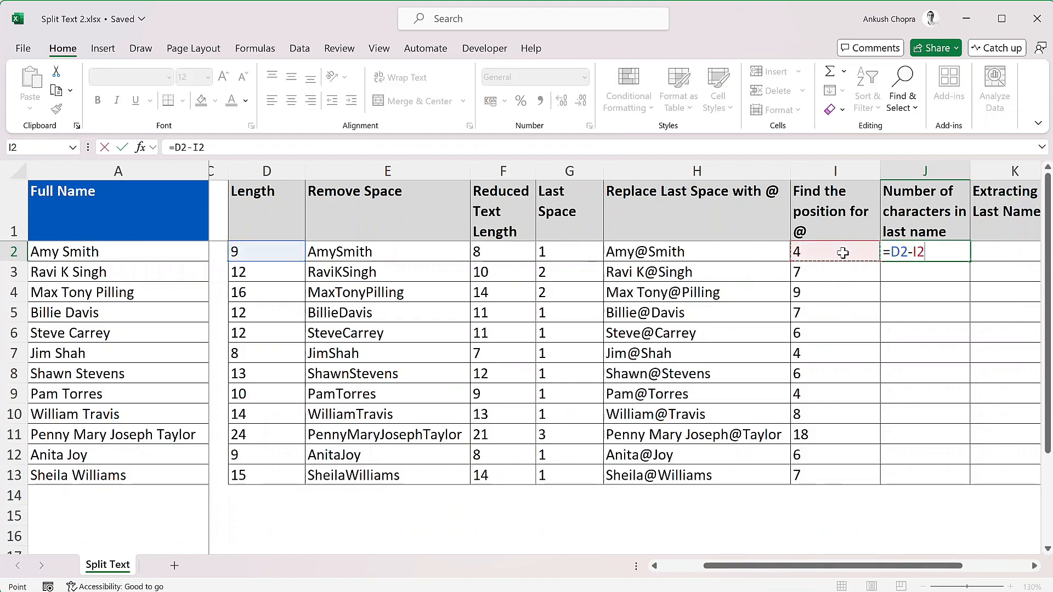
key("ctrl+Return")
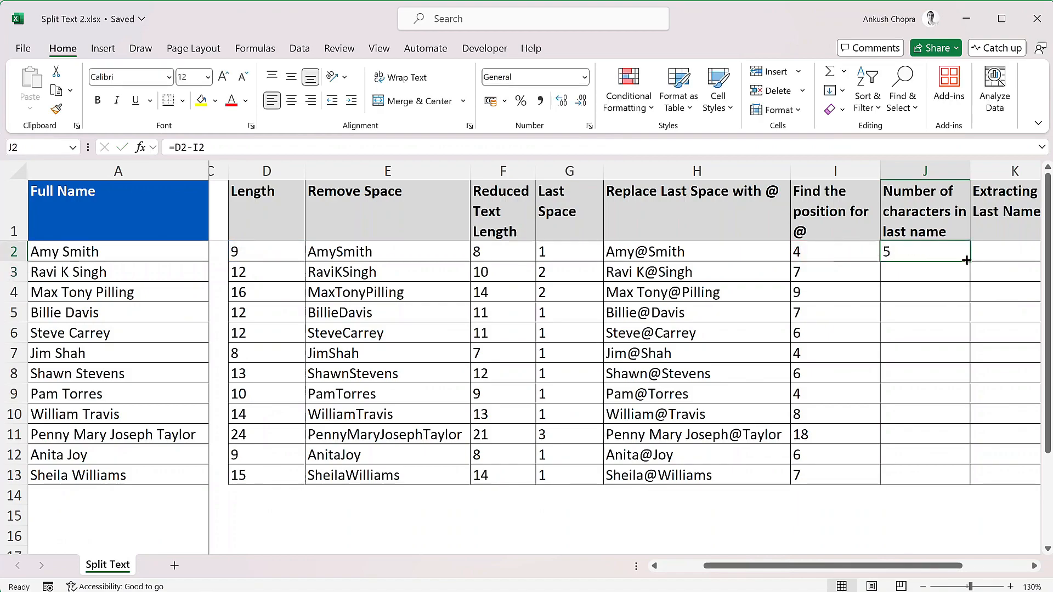
double_click(968, 261)
Enter =RIGHT(A2,J2) in K2 and fill it down the Extracting Last Name column to row 13.
left_click(985, 252)
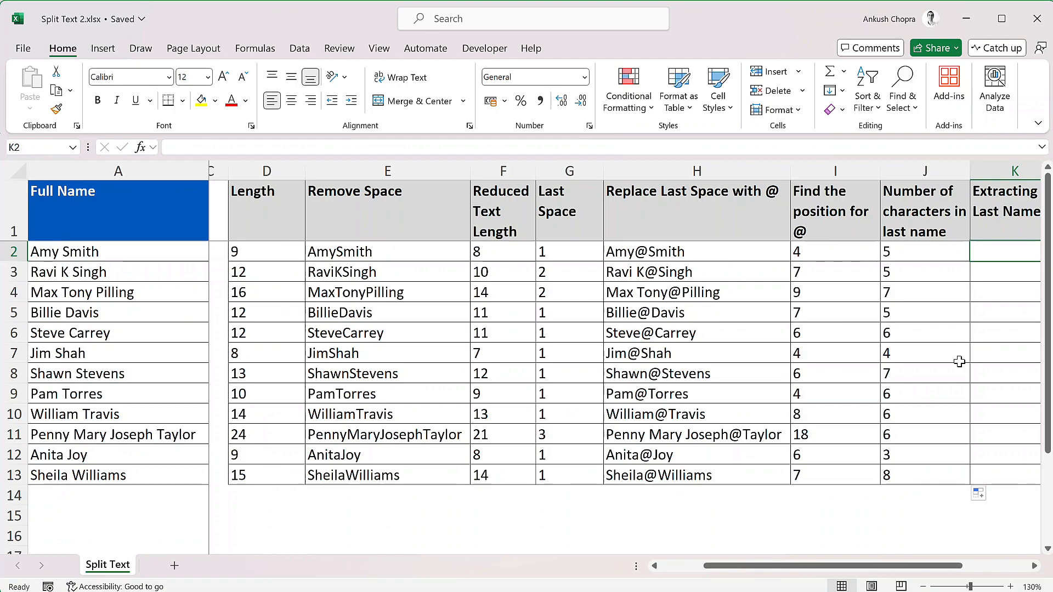
left_click_drag(803, 572, 868, 572)
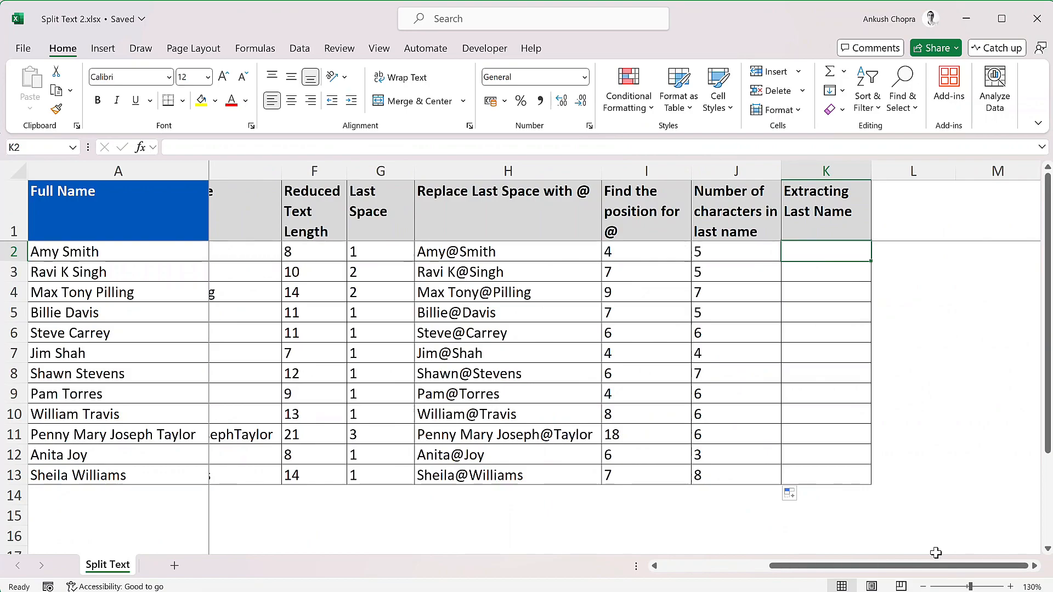
type("=")
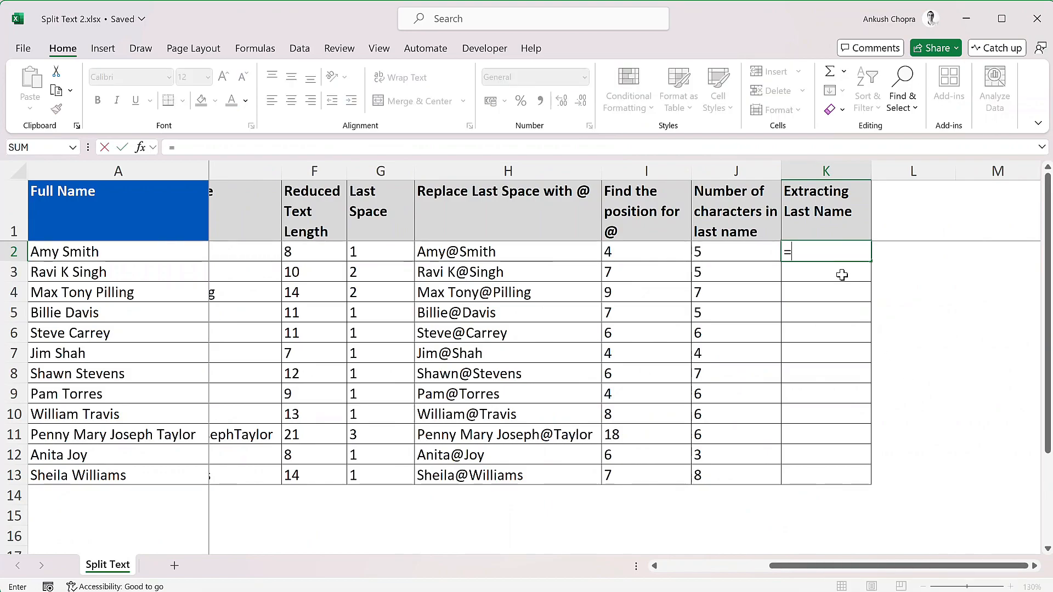
type("right")
key("Tab")
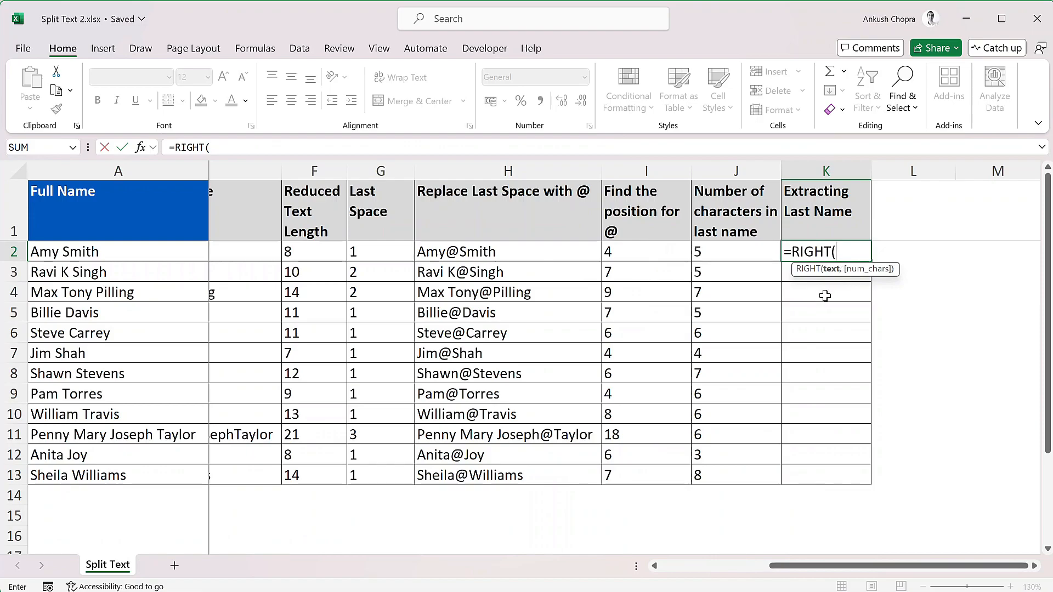
left_click(148, 253)
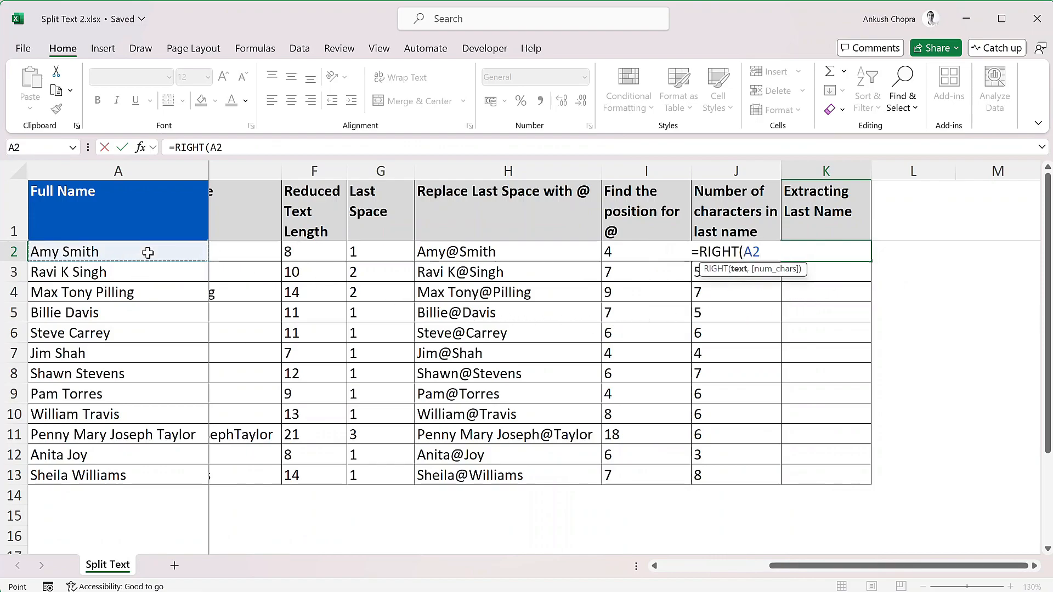
type(",")
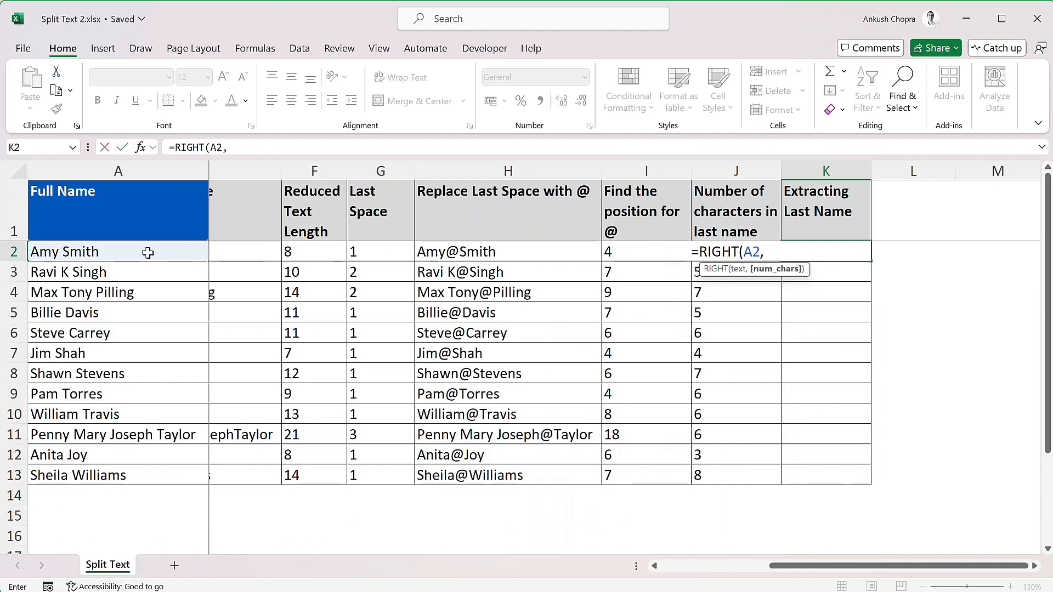
type("J2")
key("Return")
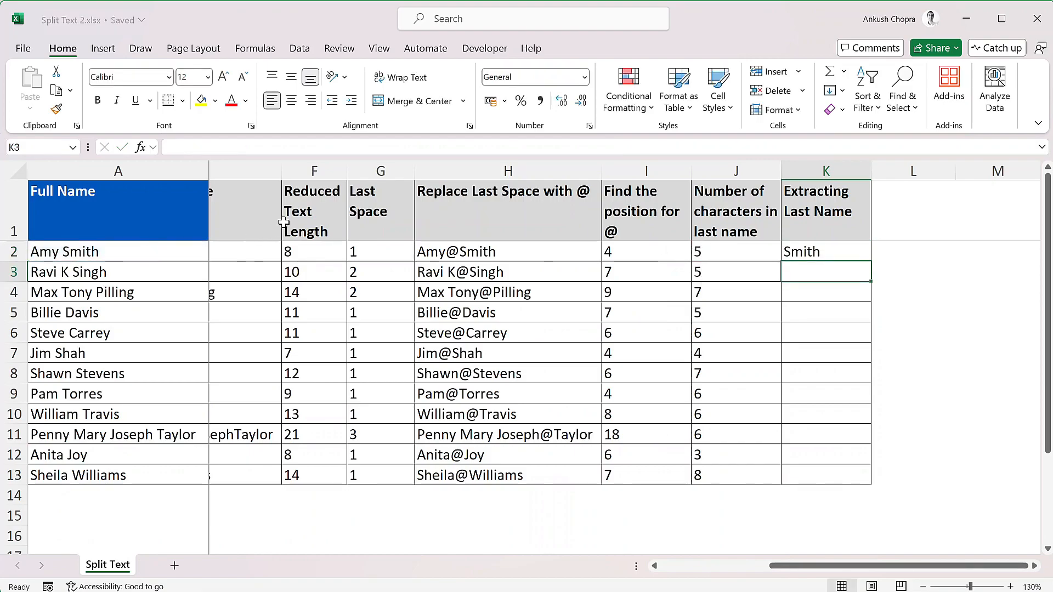
left_click(858, 253)
double_click(871, 259)
Copy the formula text =RIGHT(A2,J2) from K2 into B2 of the Last Name column.
left_click(858, 249)
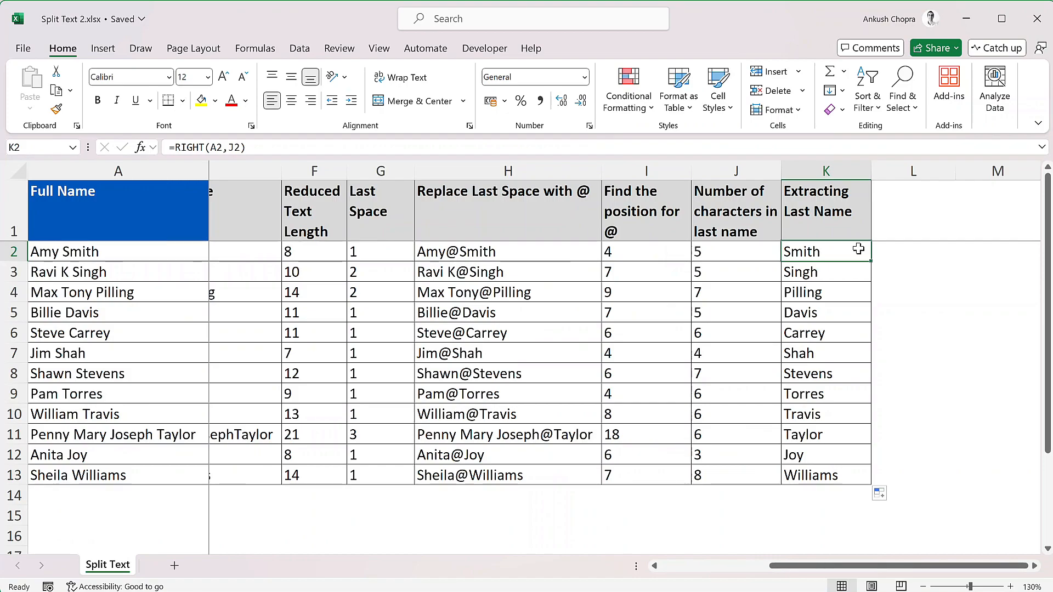
double_click(858, 249)
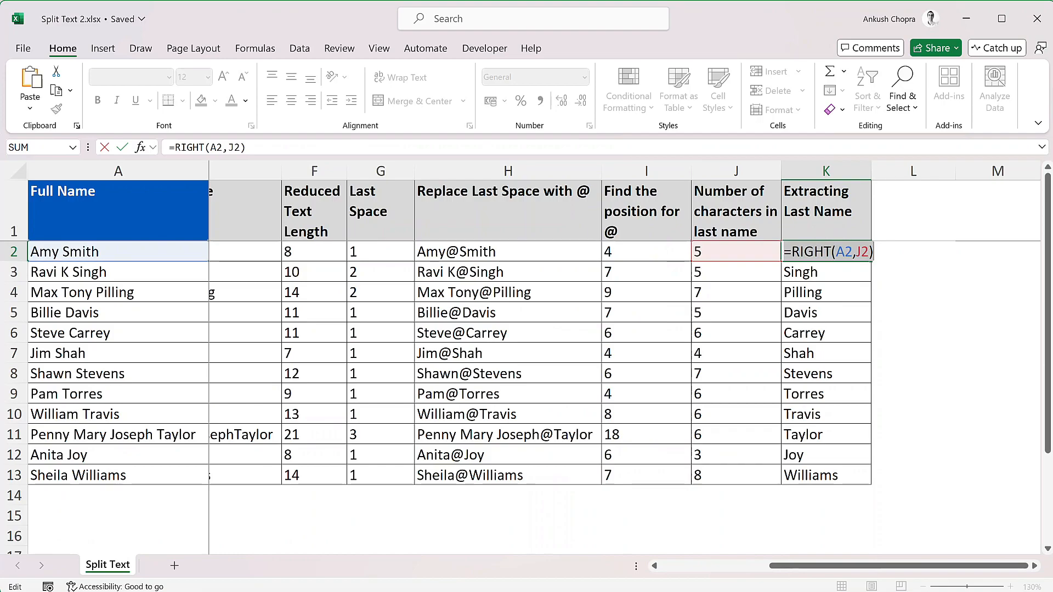
key("Escape")
left_click_drag(821, 566, 656, 568)
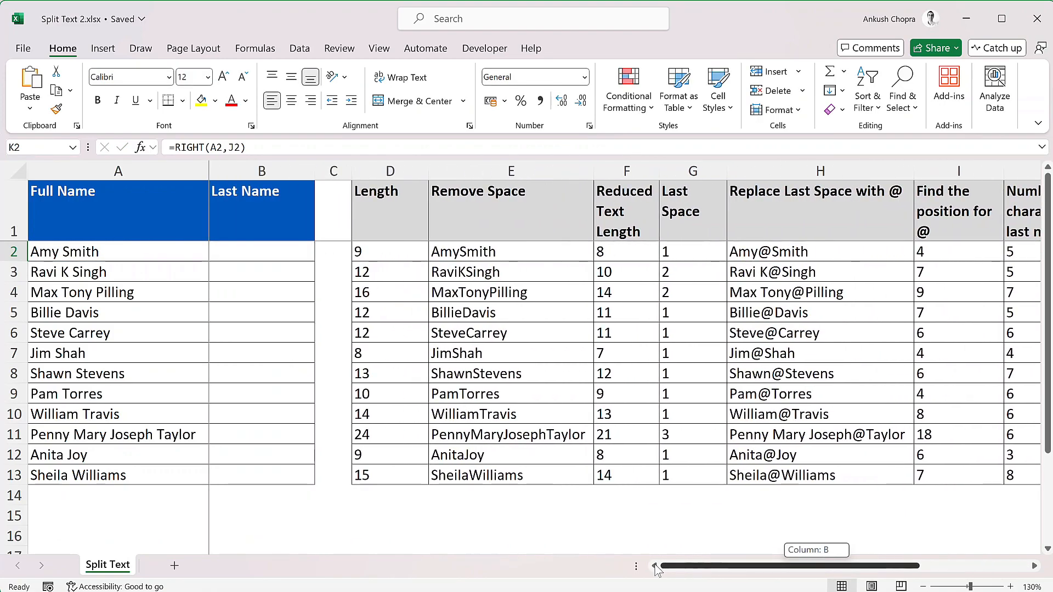
double_click(247, 251)
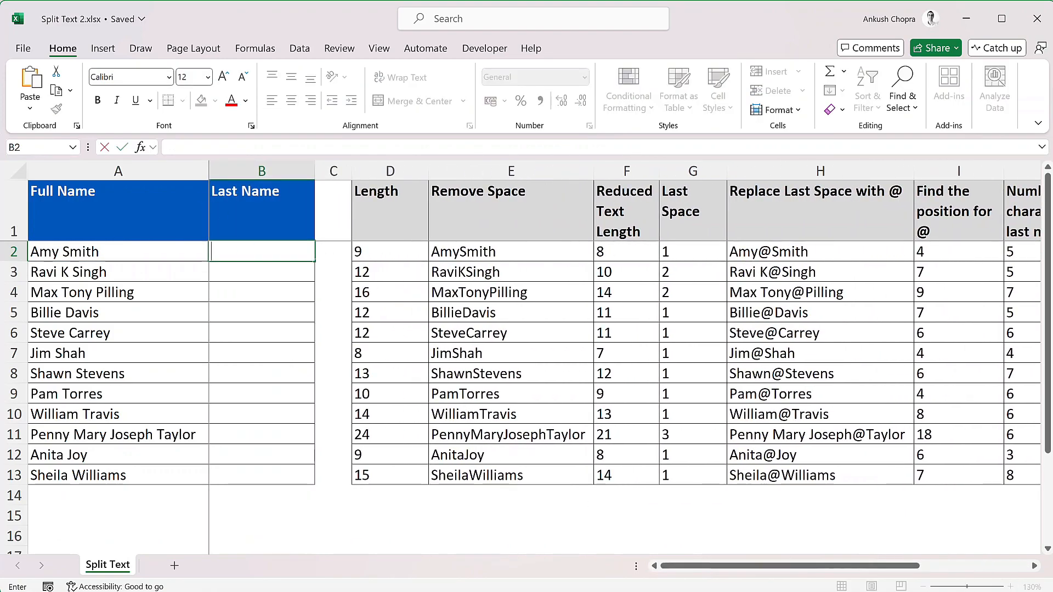
type("=RIGHT(A2,J2)")
key("Return")
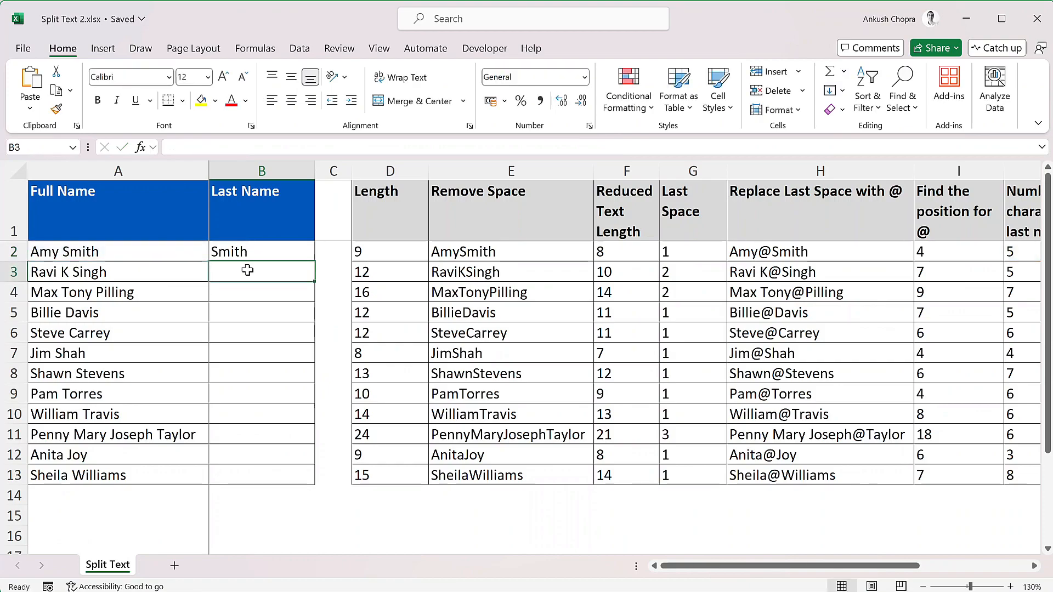
Replace the J2 reference in B2's formula with the expression D2-I2 copied from J2.
double_click(264, 250)
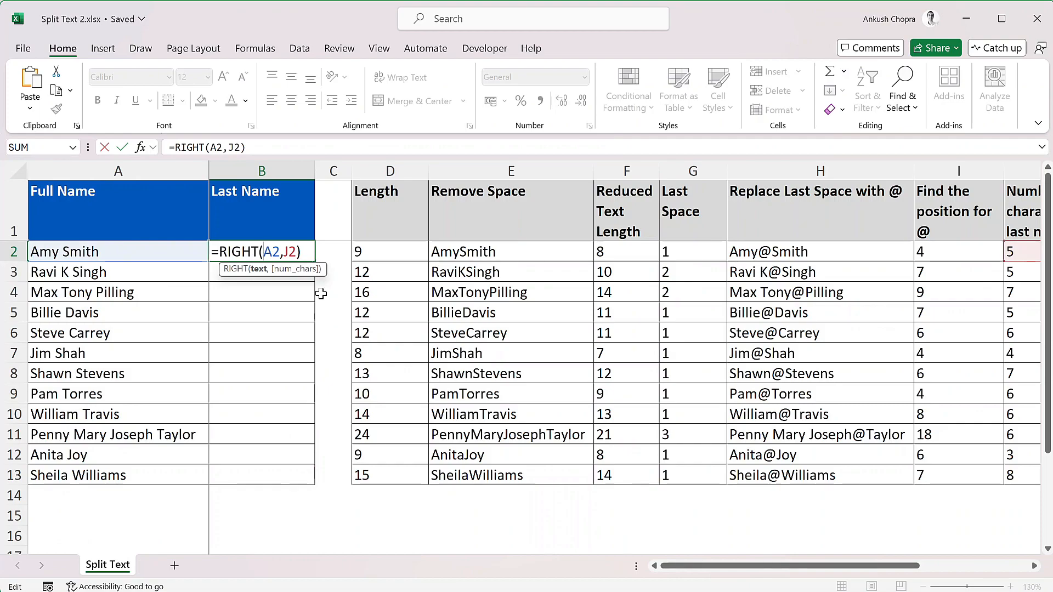
key("ctrl+Return")
left_click_drag(749, 568, 906, 569)
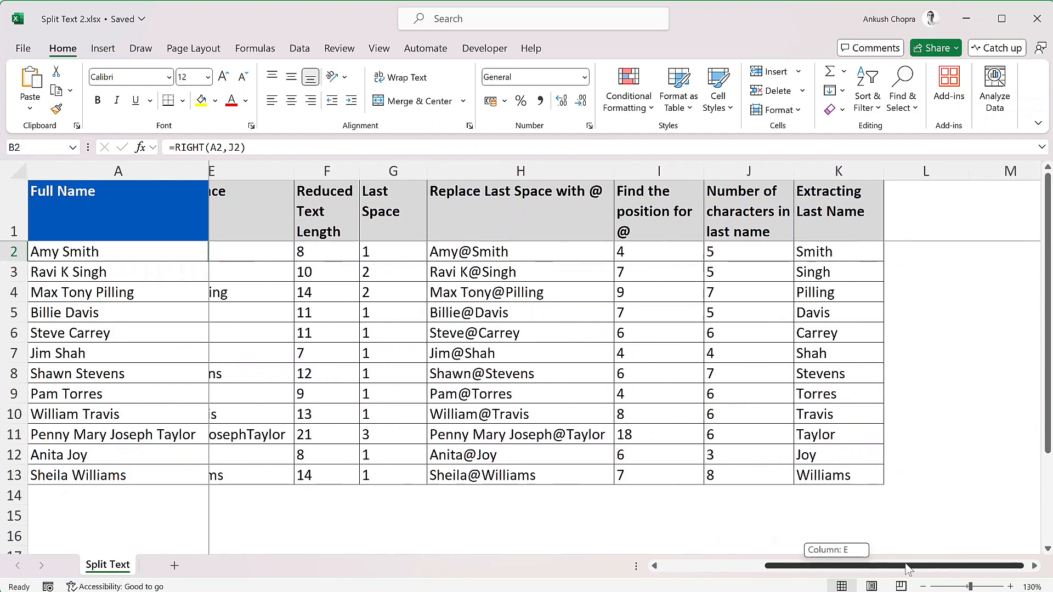
double_click(747, 250)
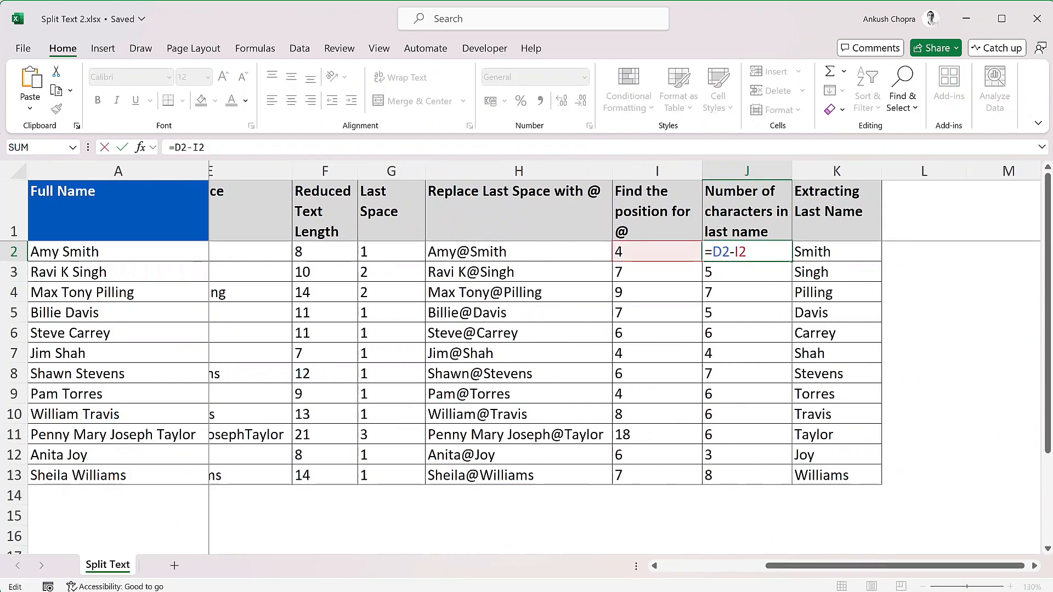
key("shift+Left")
key("shift+Left")
key("shift+Left")
key("shift+Left")
key("shift+Left")
key("ctrl+c")
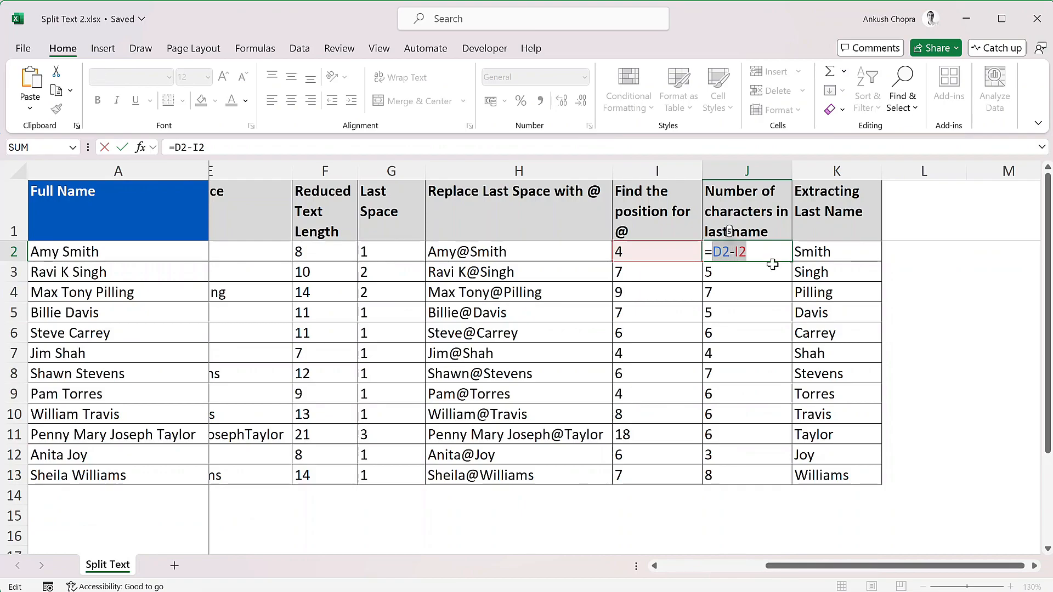
key("Escape")
left_click_drag(828, 566, 669, 572)
double_click(261, 252)
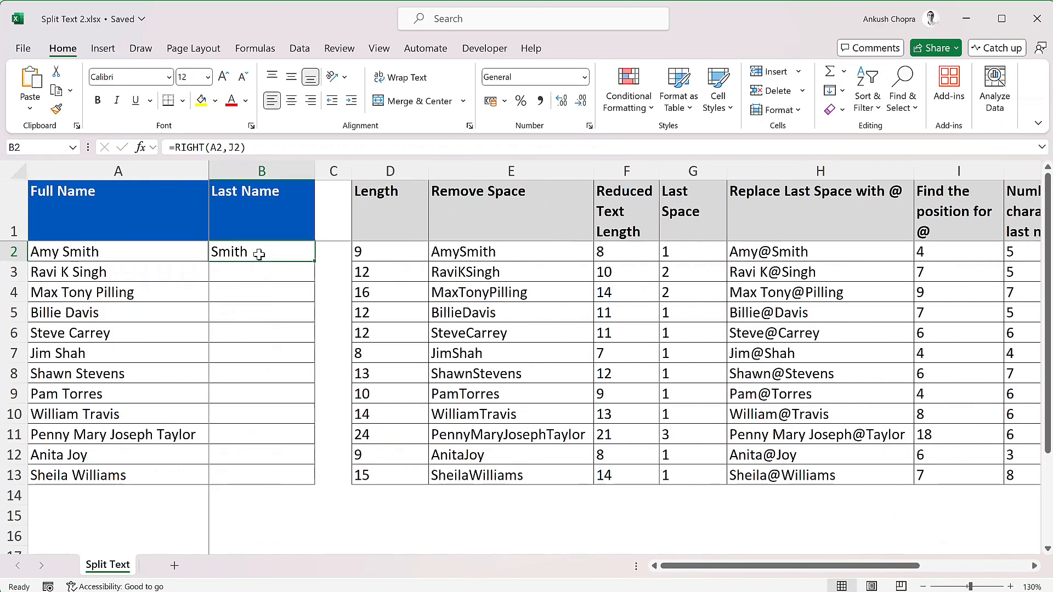
double_click(289, 252)
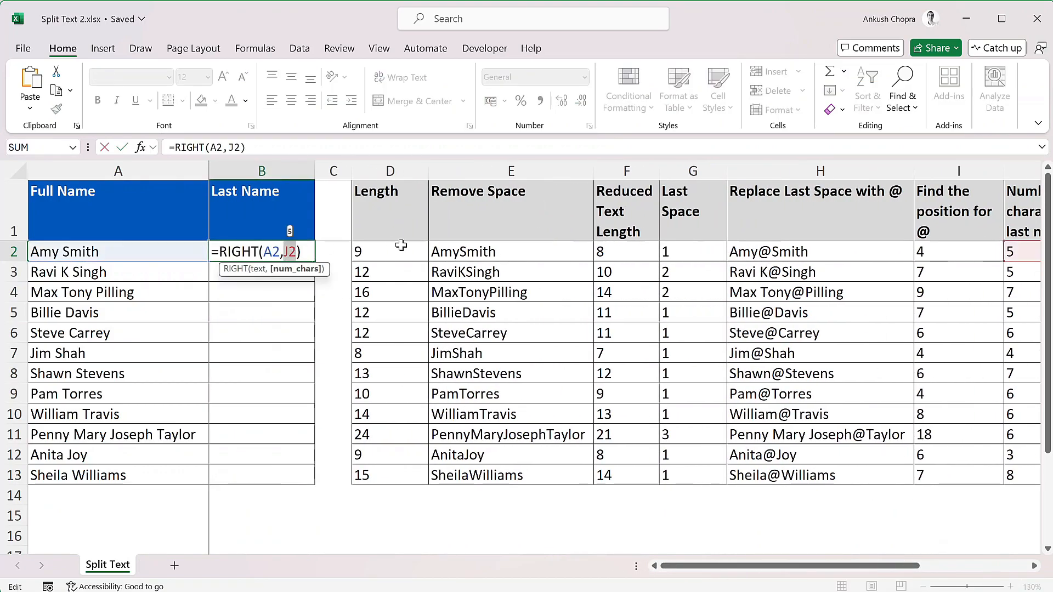
key("ctrl+v")
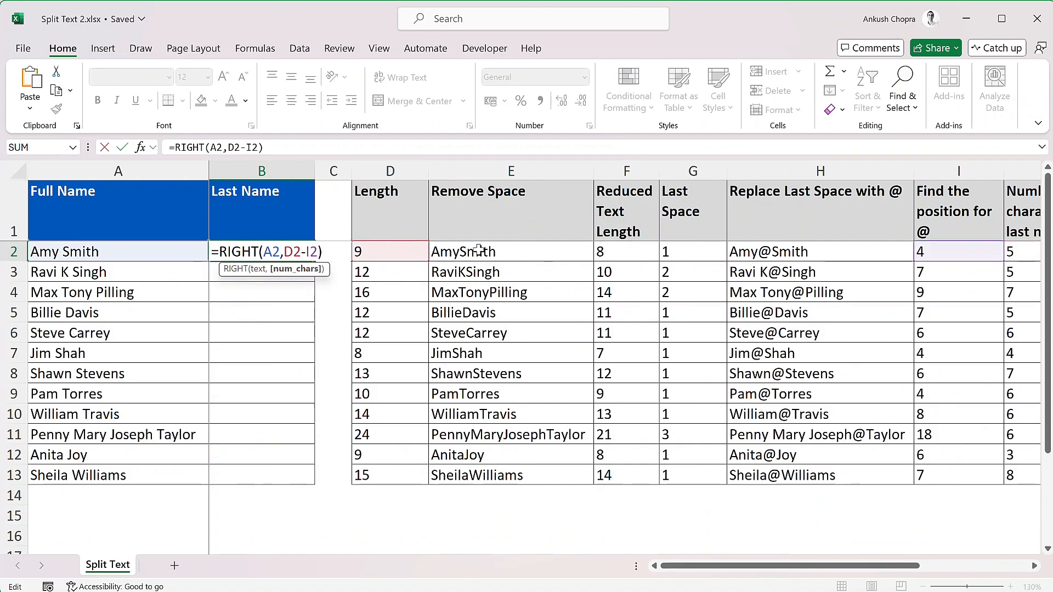
key("Return")
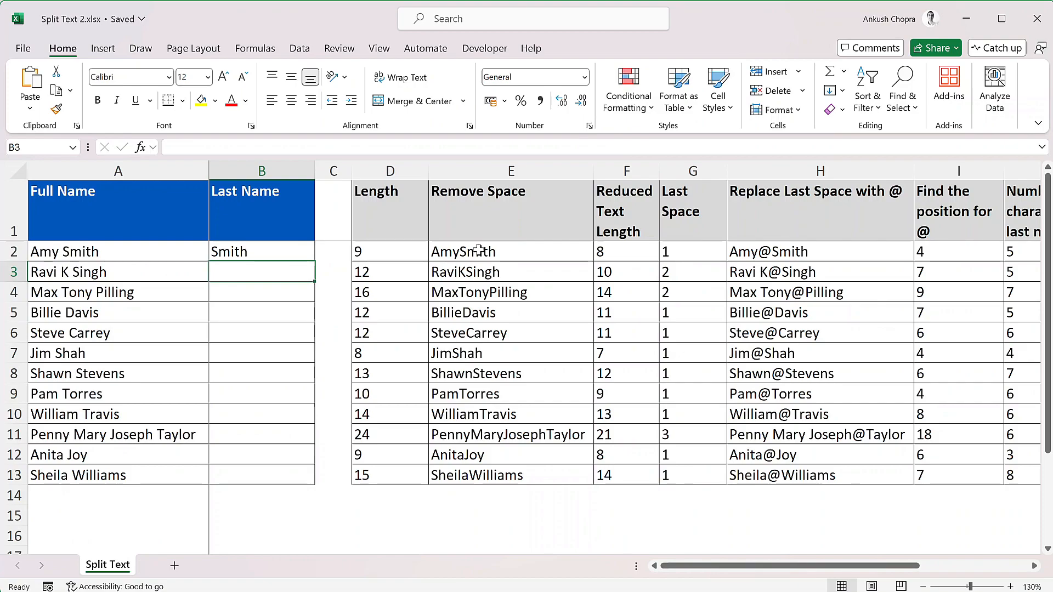
Replace the I2 reference in B2's formula with FIND("@",H2) from I2.
left_click(291, 247)
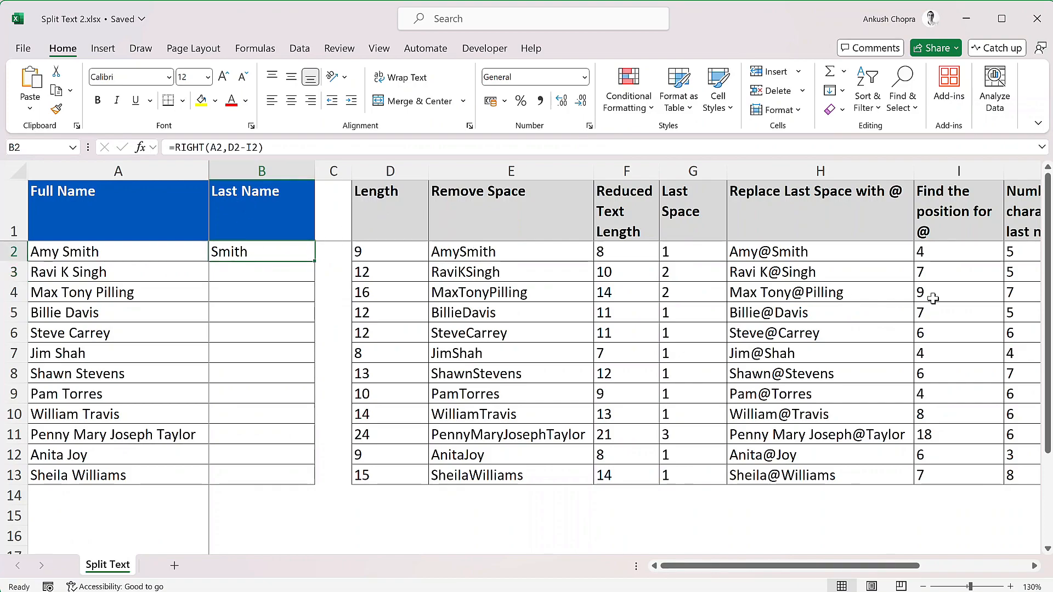
double_click(945, 252)
left_click(278, 252)
double_click(310, 252)
type("FIND(\"@\",H2)")
key("Return")
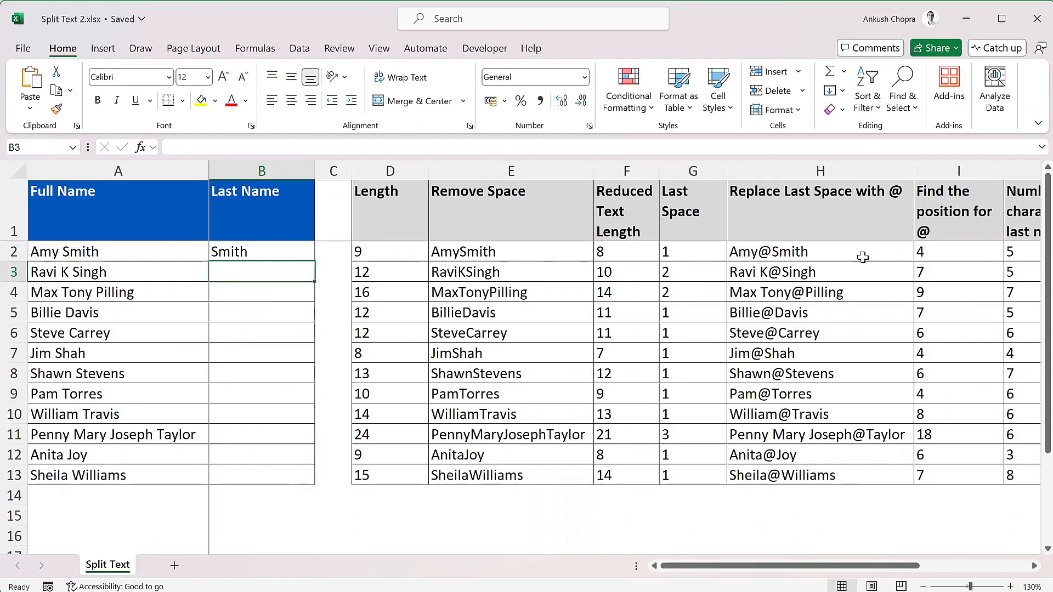
Replace the H2 reference in B2's formula with SUBSTITUTE(A2," ","@",G2) copied from H2.
left_click(863, 256)
left_click_drag(324, 148, 175, 147)
key("ctrl+c")
key("Escape")
double_click(290, 251)
left_click_drag(390, 251, 373, 252)
key("ctrl+v")
key("Return")
Replace the G2 reference in B2's formula with the expression D2-F2 copied from G2.
left_click(692, 252)
left_click_drag(205, 148, 175, 148)
key("ctrl+c")
key("Escape")
left_click(285, 254)
double_click(277, 252)
left_click_drag(541, 252, 534, 252)
key("ctrl+v")
key("Return")
Replace the F2 reference in B2's formula with LEN(E2) copied from F2.
left_click(627, 252)
left_click_drag(217, 148, 206, 148)
key("ctrl+c")
key("Escape")
double_click(298, 253)
left_click_drag(561, 252, 455, 252)
key("ctrl+v")
key("Return")
Replace the E2 reference in B2's formula with SUBSTITUTE(A2," ","") copied from E2.
left_click(535, 251)
double_click(536, 252)
key("ctrl+c")
key("Escape")
double_click(298, 252)
left_click_drag(590, 252, 575, 252)
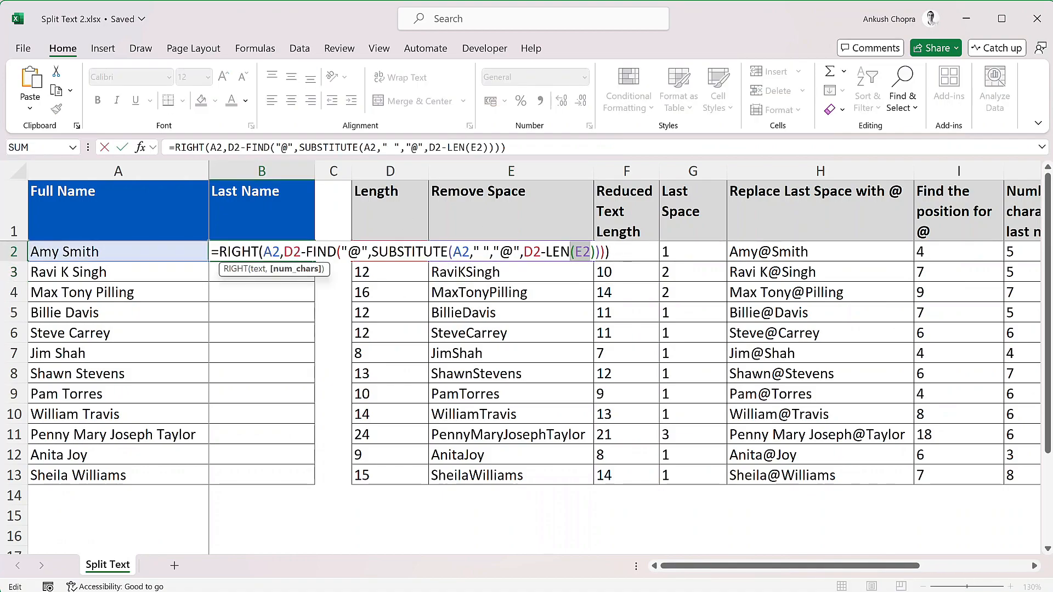
key("ctrl+v")
key("Return")
Replace both D2 references in B2's formula with LEN(A2) copied from D2.
left_click(399, 252)
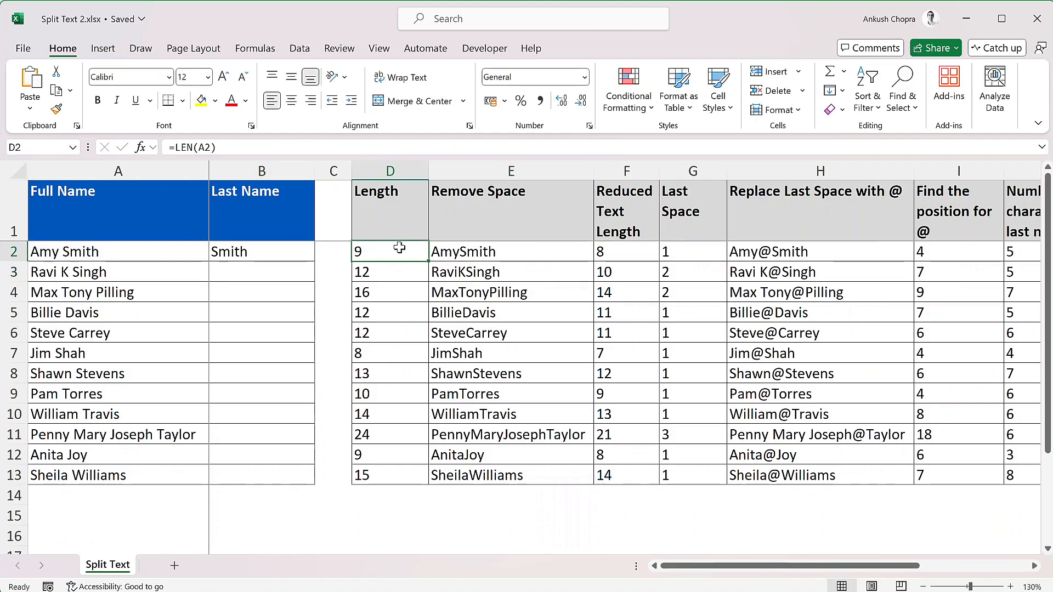
double_click(378, 252)
left_click_drag(377, 252, 362, 252)
key("ctrl+c")
key("Escape")
double_click(299, 251)
left_click_drag(541, 252, 523, 251)
key("ctrl+v")
left_click_drag(300, 251, 283, 251)
key("ctrl+v")
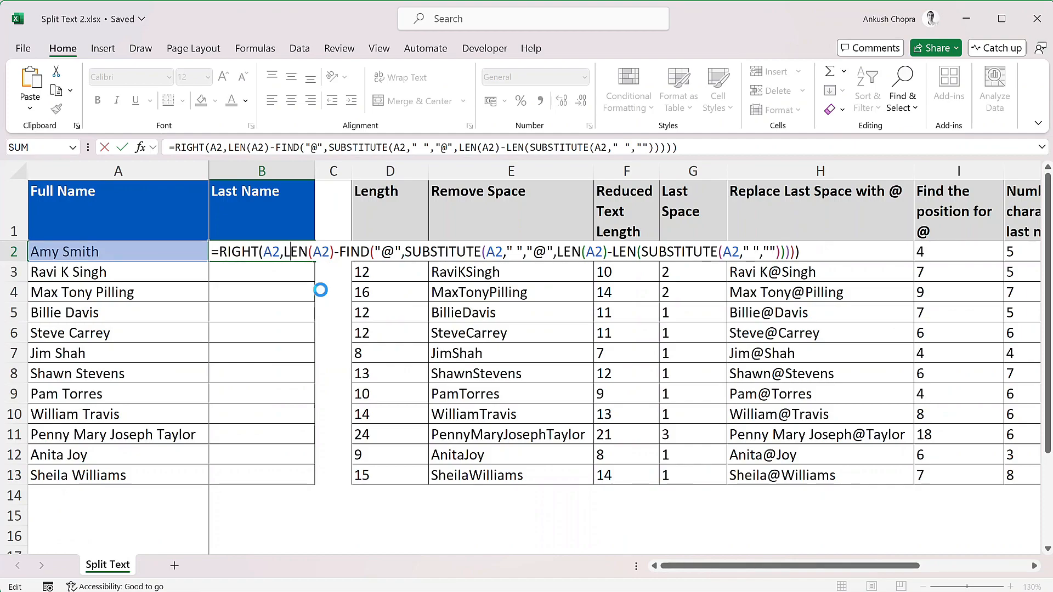
key("Return")
Fill B2's combined formula down the Last Name column to row 13.
left_click(303, 252)
double_click(315, 262)
left_click(331, 252)
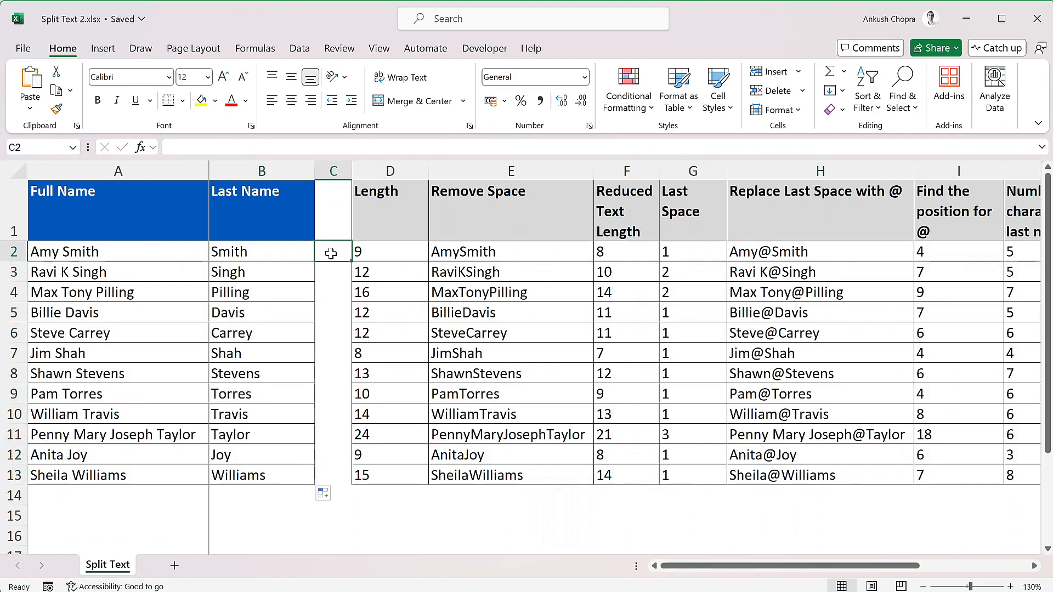